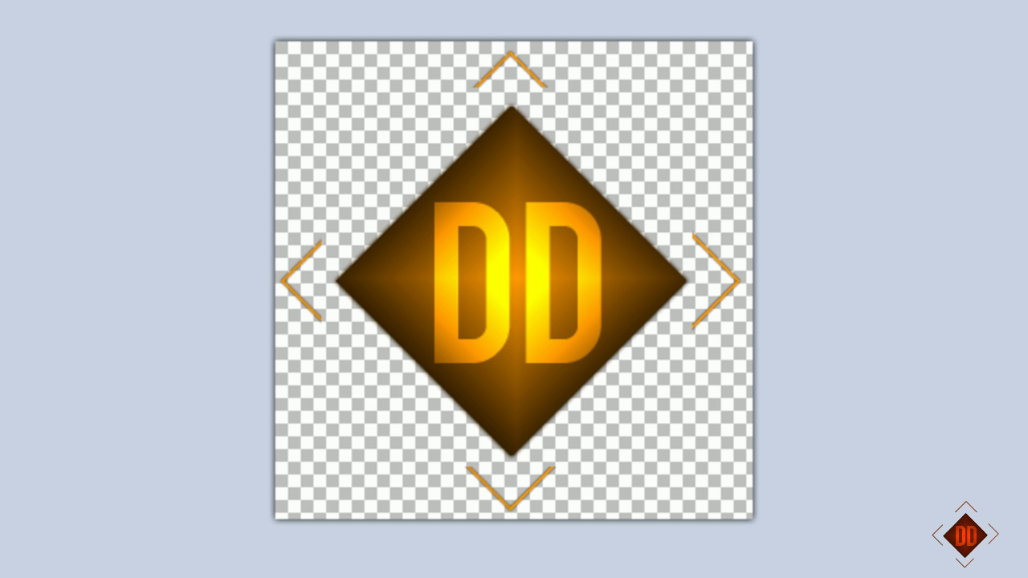
- Create a new blank 300 × 300 pixel image with a white Background layer
{"action": "key", "text": "ctrl+a"}
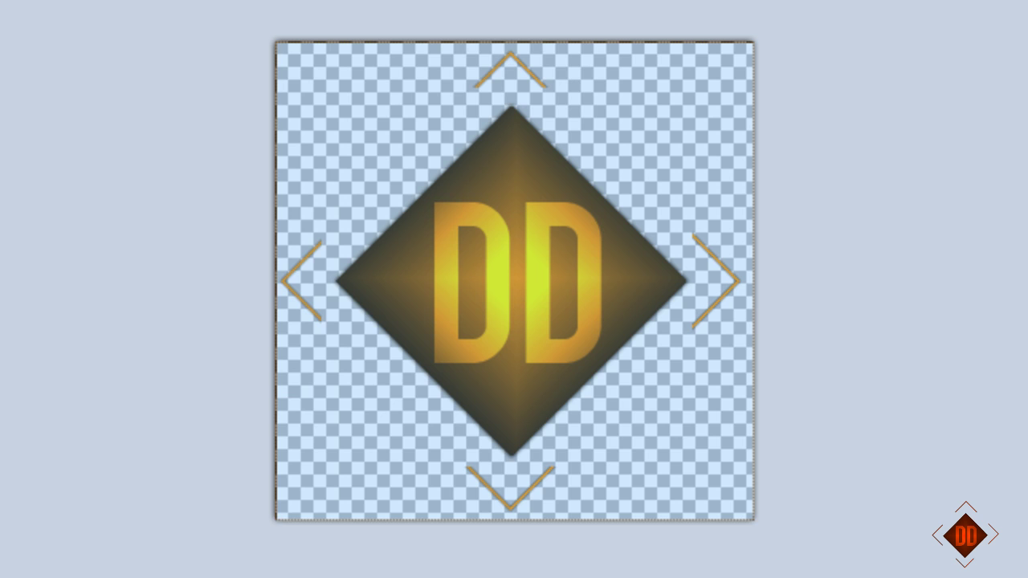
{"action": "mouse_move", "coordinate": [276, 40]}
{"action": "left_mouse_down"}
{"action": "mouse_move", "coordinate": [425, 292]}
{"action": "mouse_move", "coordinate": [484, 306]}
{"action": "mouse_move", "coordinate": [374, 121]}
{"action": "mouse_move", "coordinate": [273, 38]}
{"action": "left_mouse_up"}
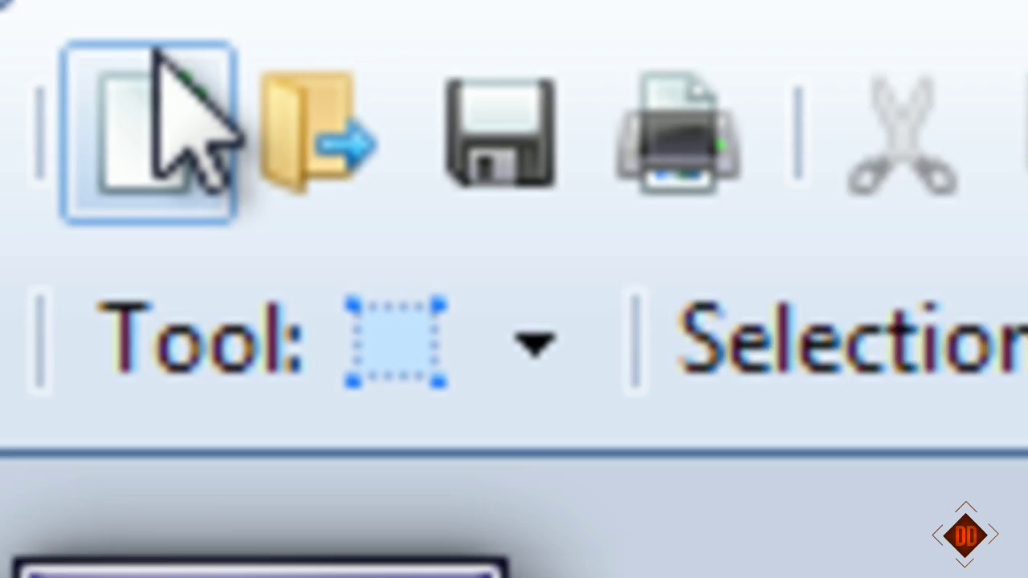
{"action": "left_click", "coordinate": [341, 253]}
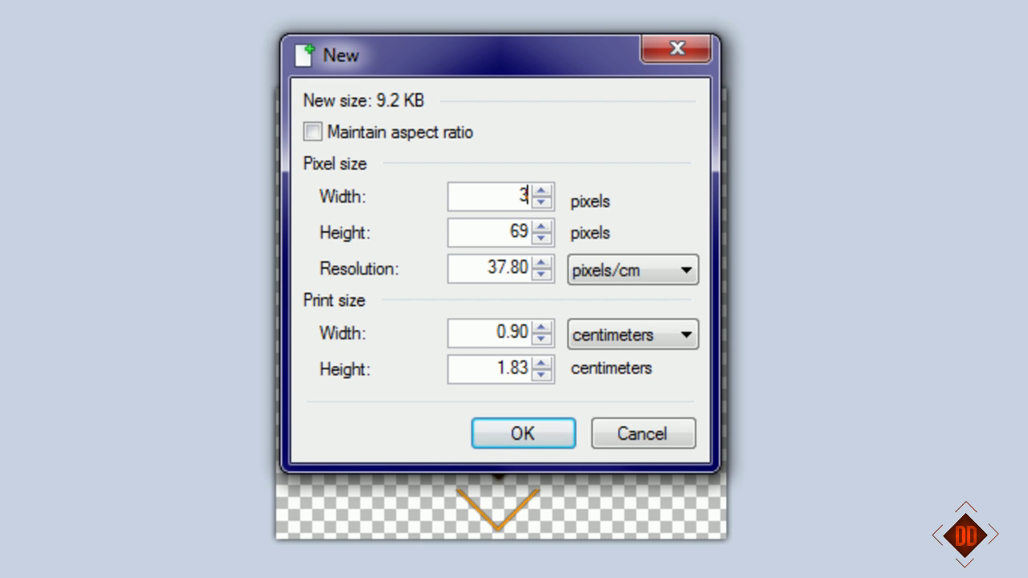
{"action": "type", "text": "00"}
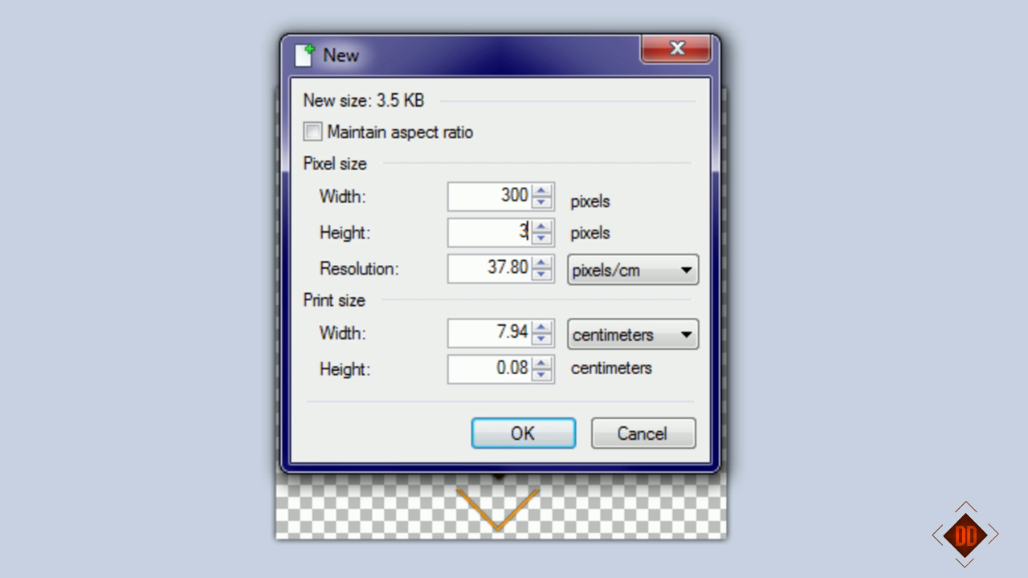
{"action": "type", "text": "300"}
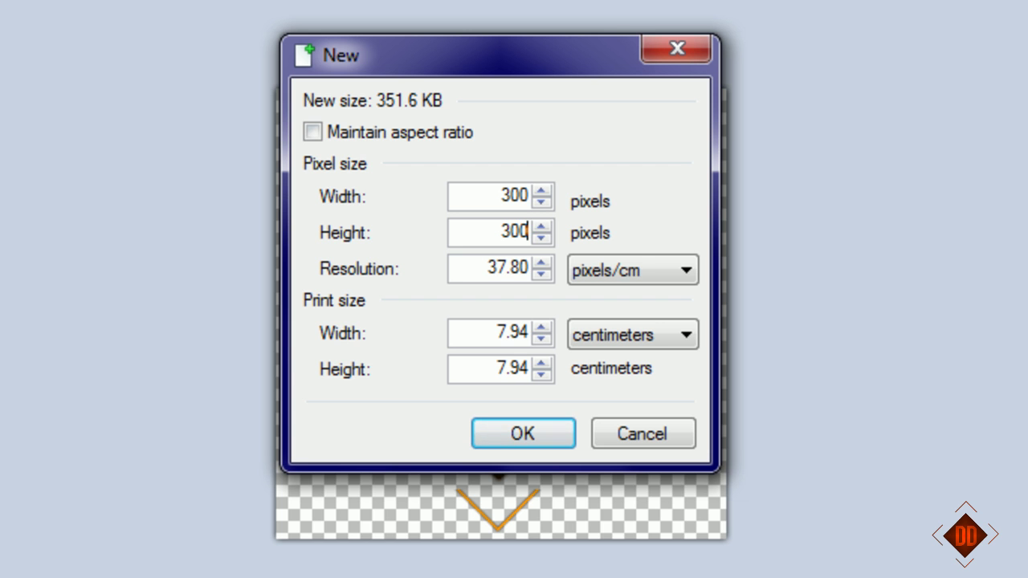
{"action": "left_click", "coordinate": [500, 432]}
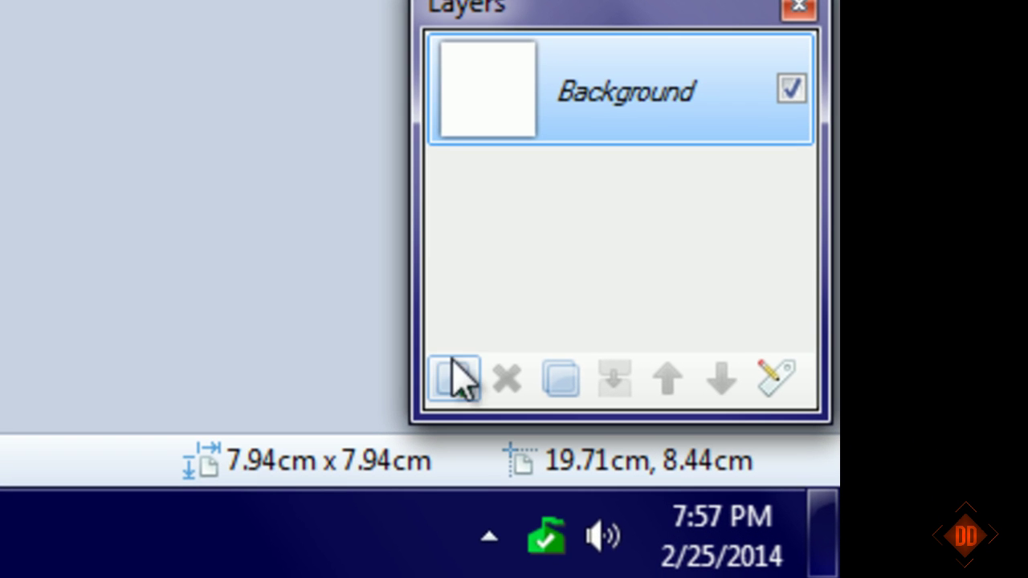
- Add a transparent Layer 2, hide the Background, and draw a square outline with the Rectangle tool
{"action": "left_click", "coordinate": [752, 482]}
{"action": "left_click", "coordinate": [791, 202]}
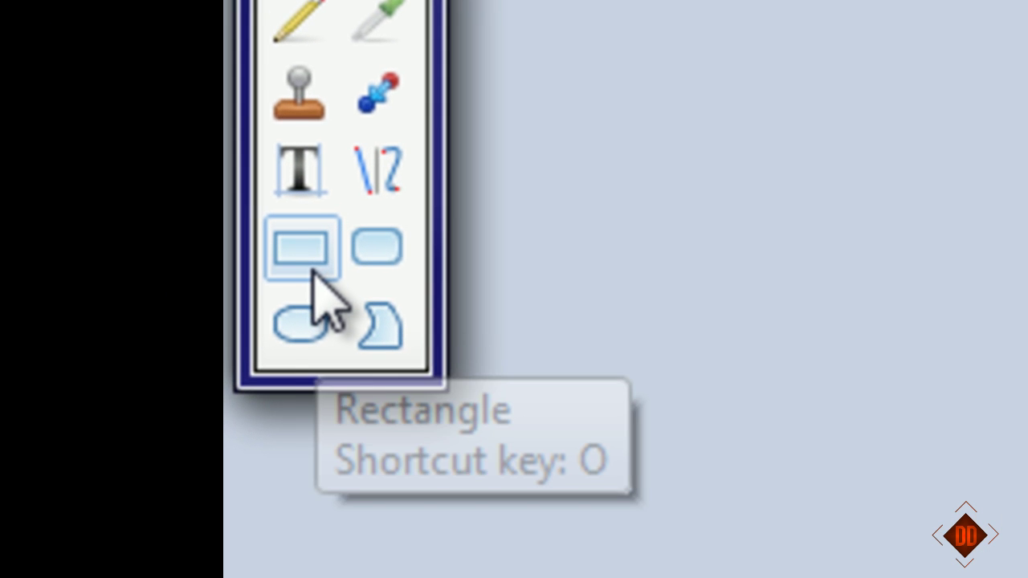
{"action": "left_click", "coordinate": [315, 271]}
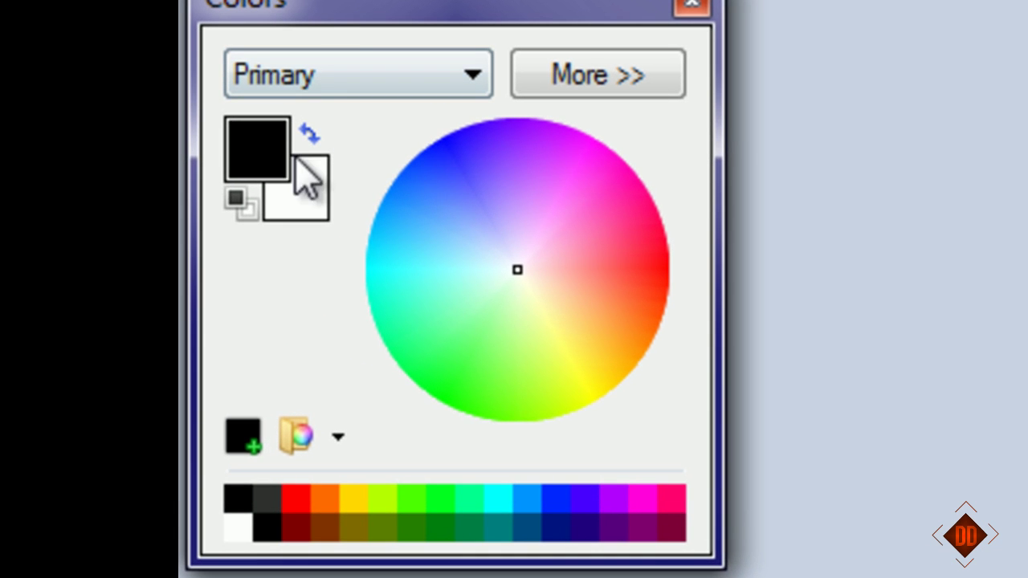
- Set the primary drawing colour to blue on the colour wheel
{"action": "mouse_move", "coordinate": [537, 317]}
{"action": "left_mouse_down"}
{"action": "mouse_move", "coordinate": [608, 340]}
{"action": "mouse_move", "coordinate": [849, 466]}
{"action": "mouse_move", "coordinate": [750, 504]}
{"action": "mouse_move", "coordinate": [534, 158]}
{"action": "mouse_move", "coordinate": [642, 179]}
{"action": "mouse_move", "coordinate": [851, 278]}
{"action": "left_mouse_up"}
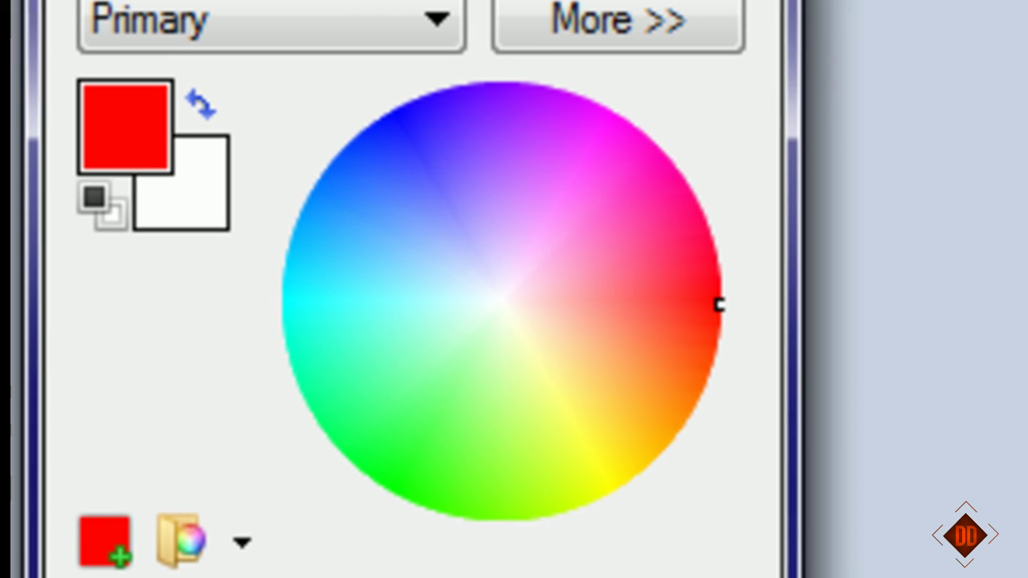
{"action": "left_click", "coordinate": [430, 191]}
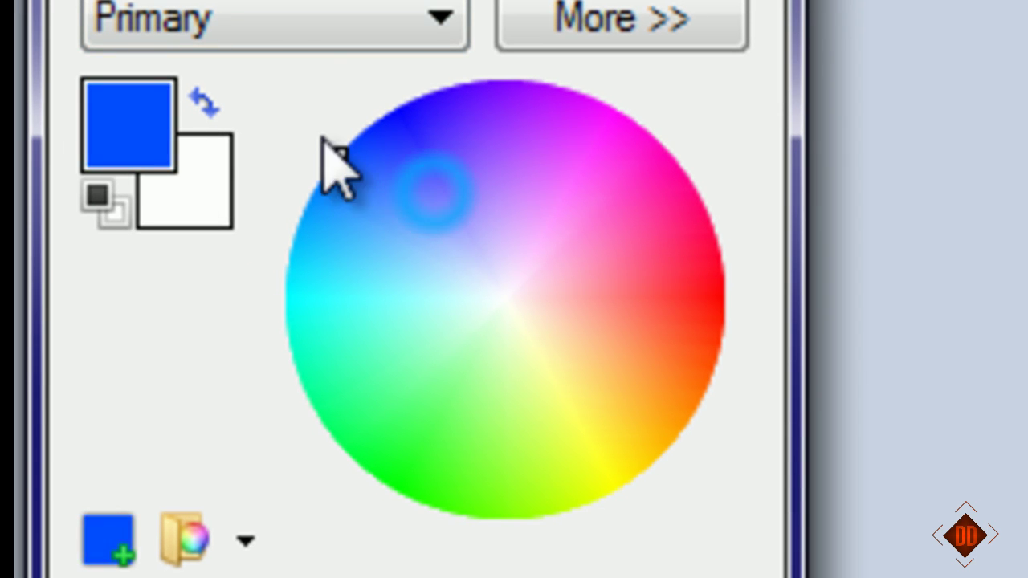
{"action": "left_click", "coordinate": [431, 436]}
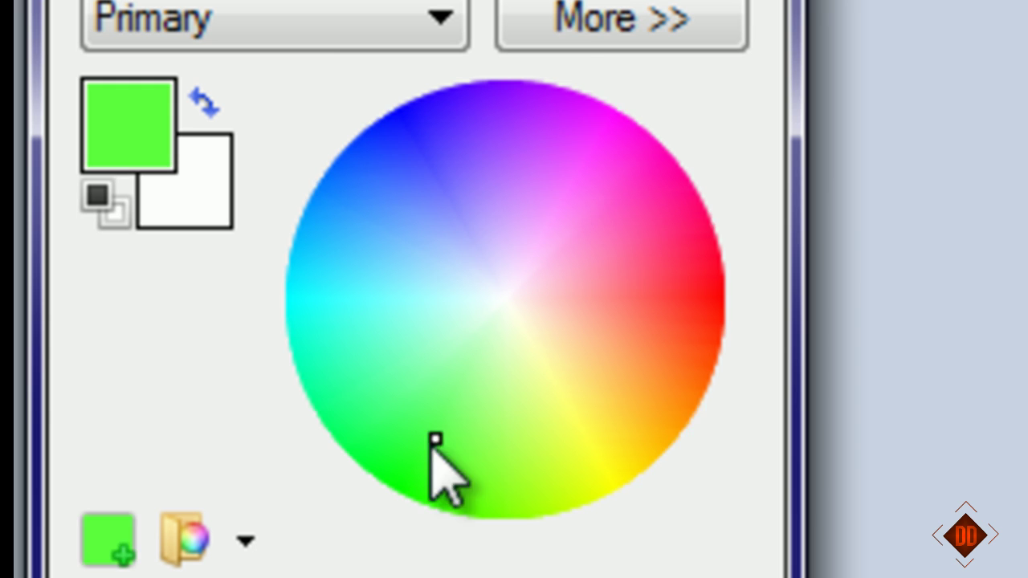
{"action": "left_click", "coordinate": [723, 321]}
{"action": "left_click", "coordinate": [411, 501]}
{"action": "left_click", "coordinate": [616, 491]}
{"action": "mouse_move", "coordinate": [616, 490]}
{"action": "left_mouse_down"}
{"action": "mouse_move", "coordinate": [590, 503]}
{"action": "mouse_move", "coordinate": [147, 9]}
{"action": "mouse_move", "coordinate": [35, 32]}
{"action": "mouse_move", "coordinate": [3, 50]}
{"action": "left_mouse_up"}
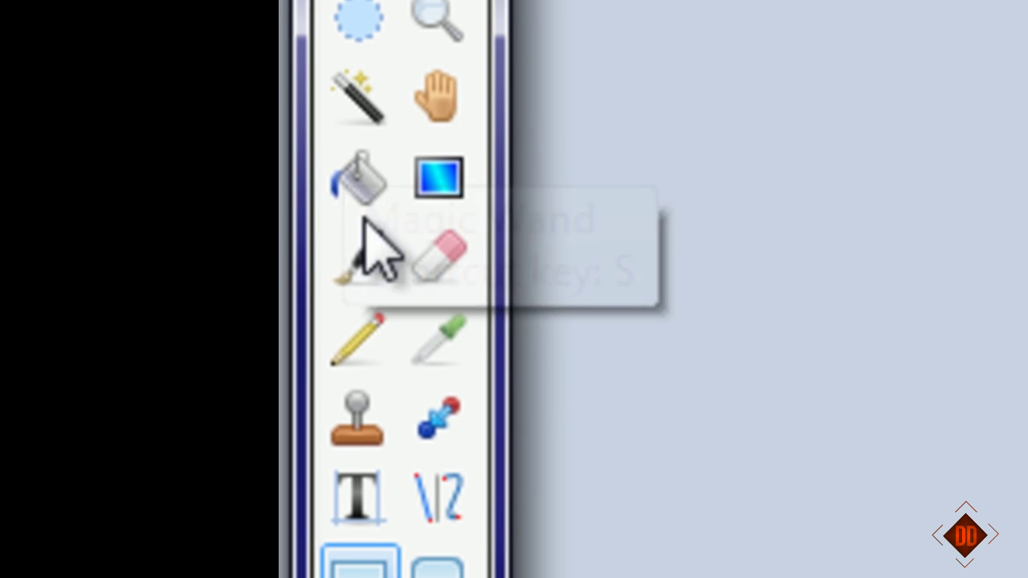
- Fill the black square outline on Layer 2 with blue using the Paint Bucket
{"action": "left_click", "coordinate": [351, 100]}
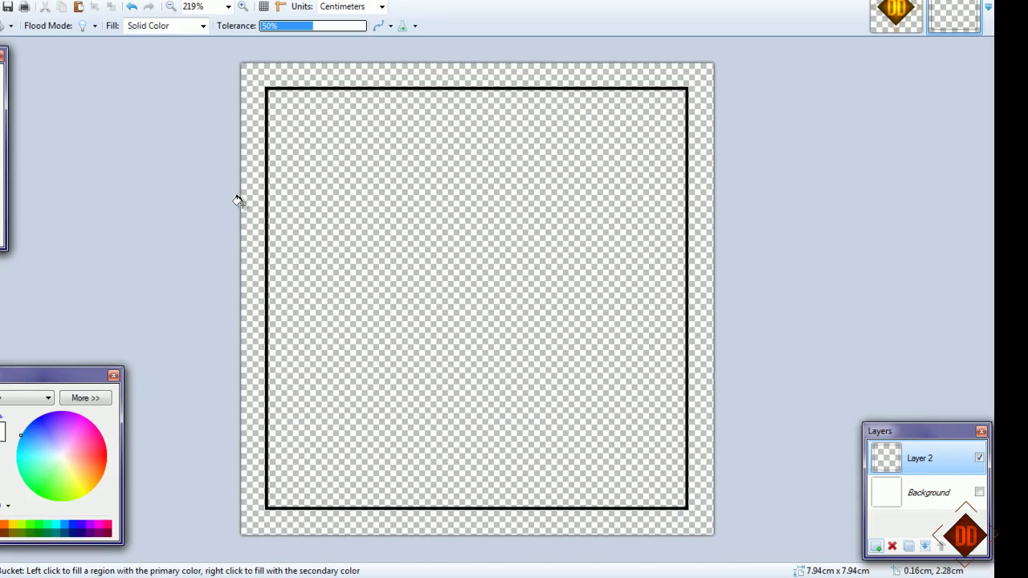
{"action": "key", "text": "ctrl+plus"}
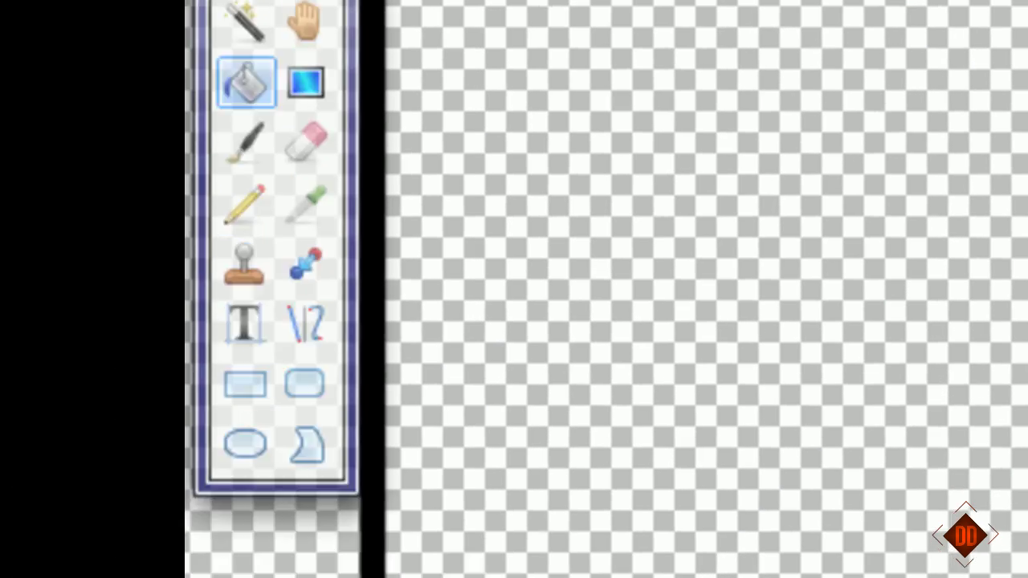
{"action": "left_click", "coordinate": [442, 213]}
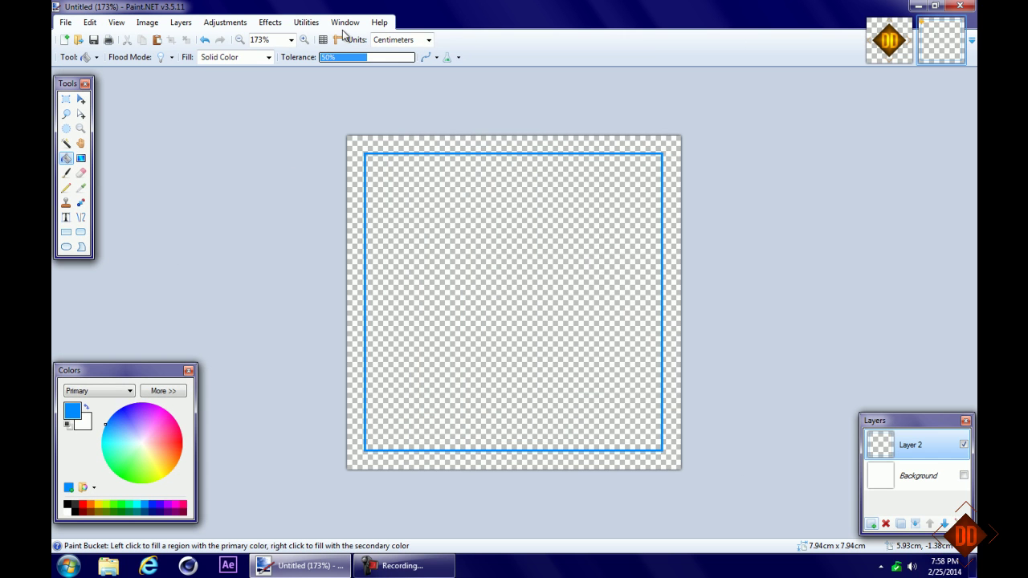
- At 100% zoom, rotate Layer 2 by 45° and scale it to 0.77x to form a diamond
{"action": "left_click", "coordinate": [288, 42]}
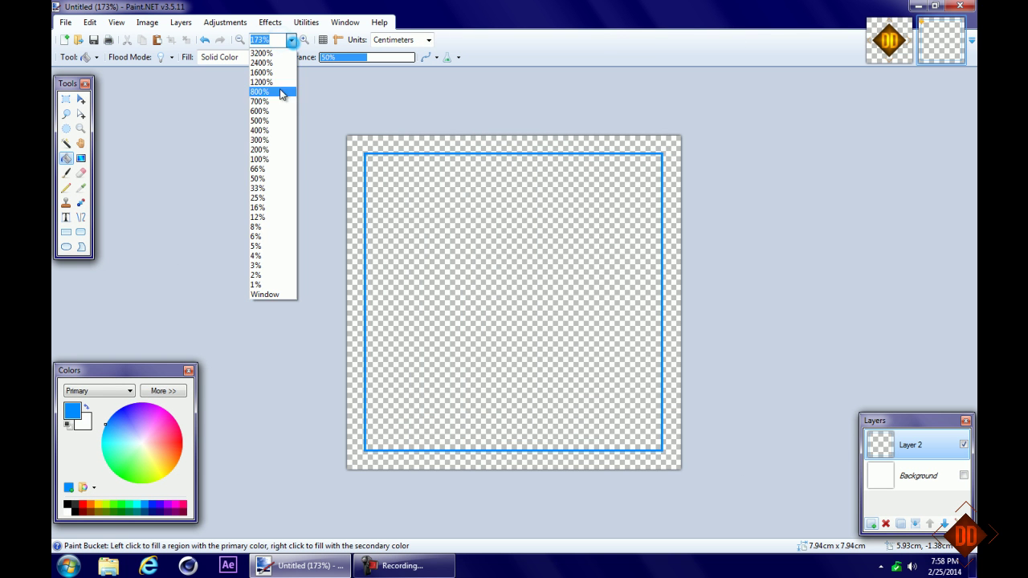
{"action": "left_click", "coordinate": [273, 165]}
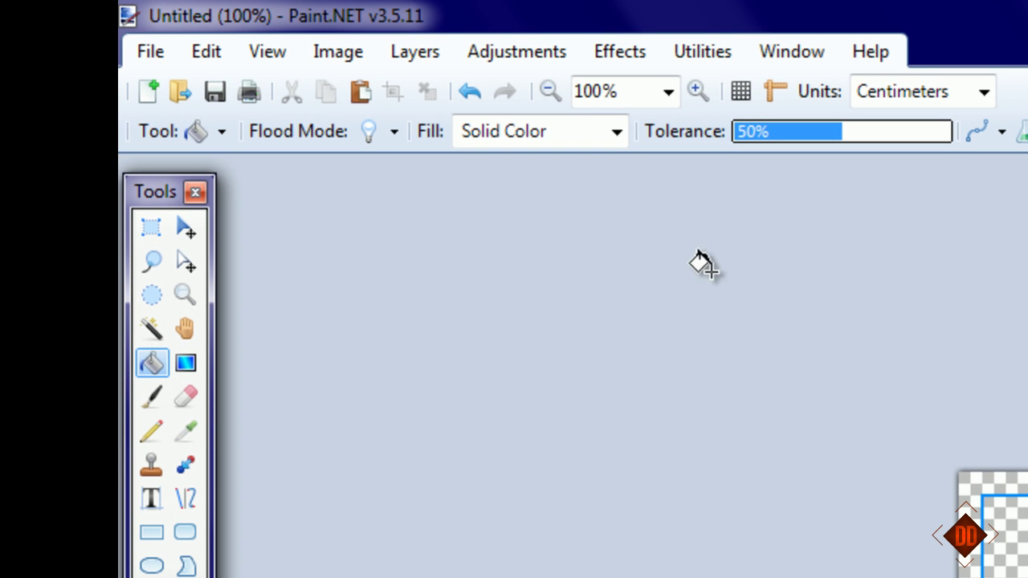
{"action": "left_click", "coordinate": [387, 61]}
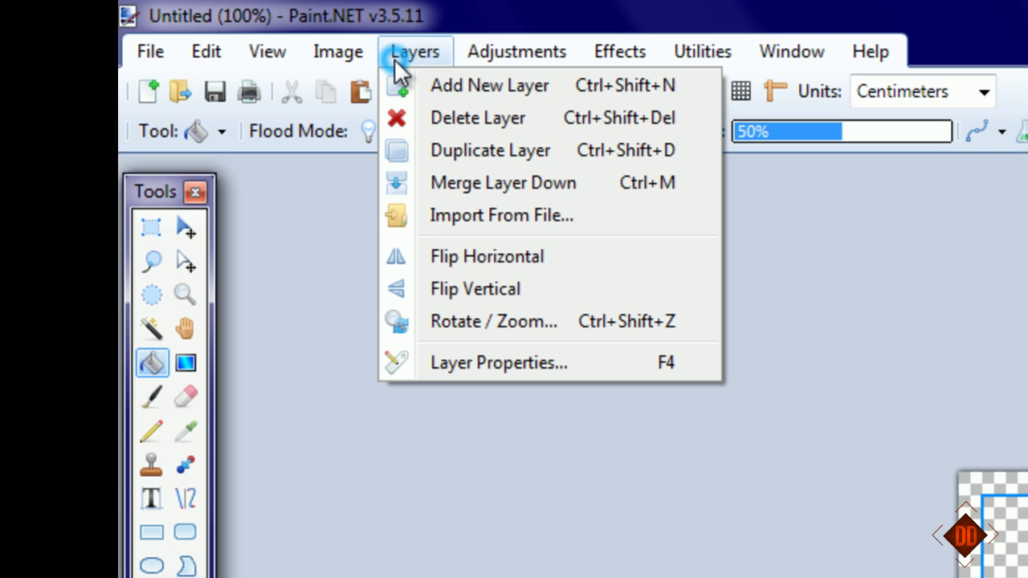
{"action": "left_click", "coordinate": [434, 322]}
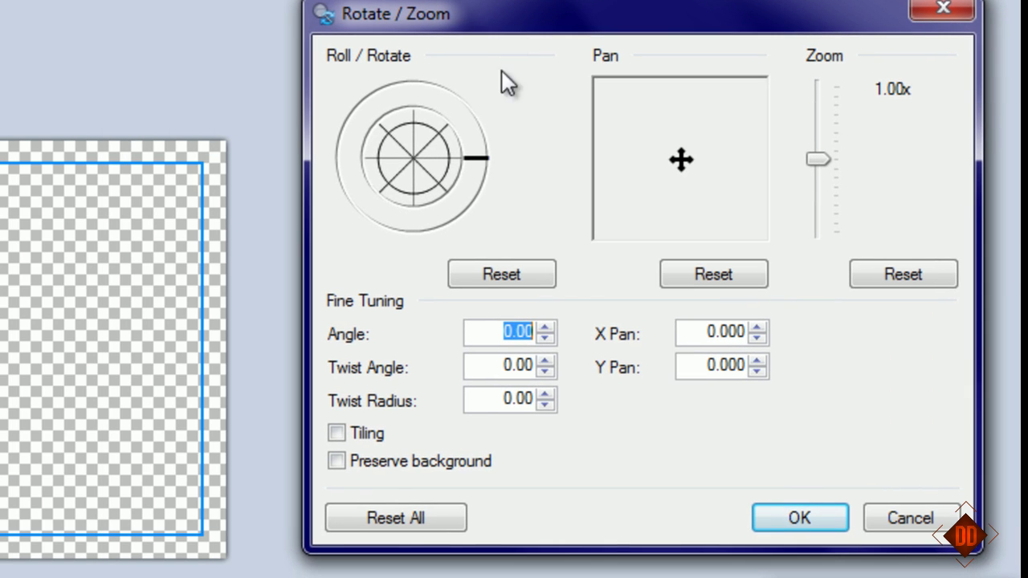
{"action": "left_click", "coordinate": [487, 336]}
{"action": "left_click_drag", "start_coordinate": [820, 158], "coordinate": [820, 169]}
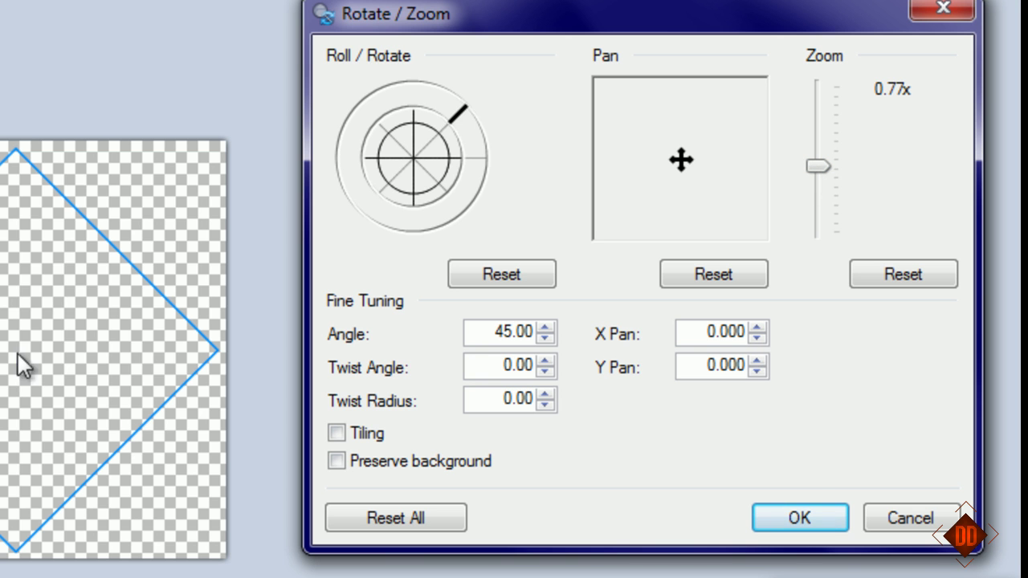
{"action": "left_click", "coordinate": [815, 514]}
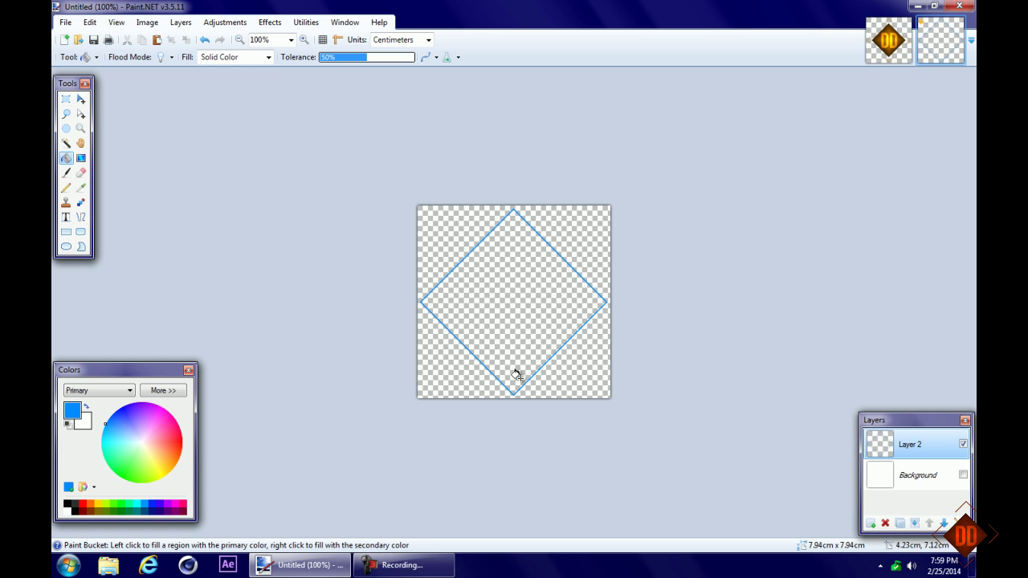
- Duplicate the diamond layer and scale the copy to 0.77x at 0° rotation, nested inside
{"action": "left_click", "coordinate": [888, 44]}
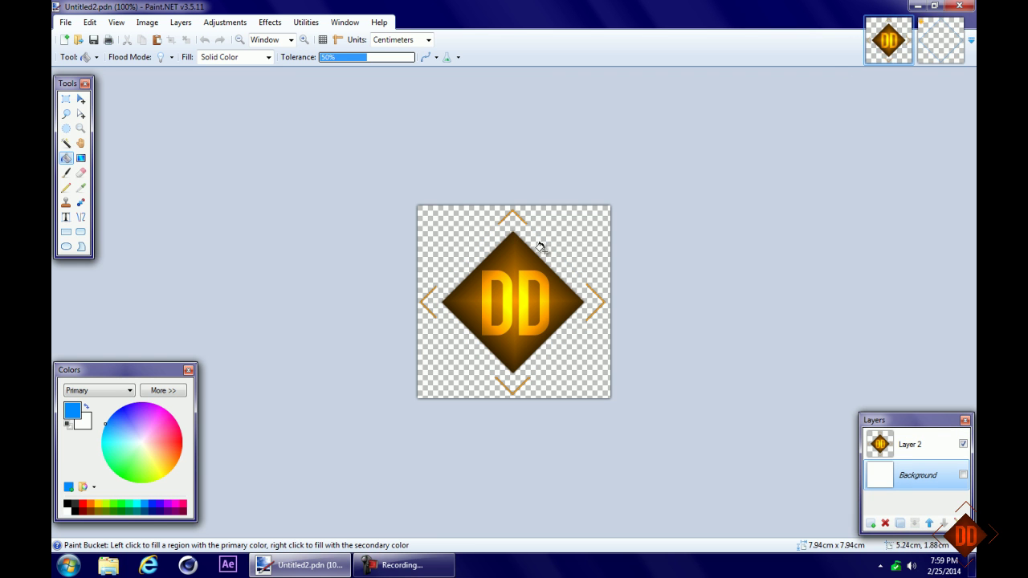
{"action": "left_click", "coordinate": [939, 49]}
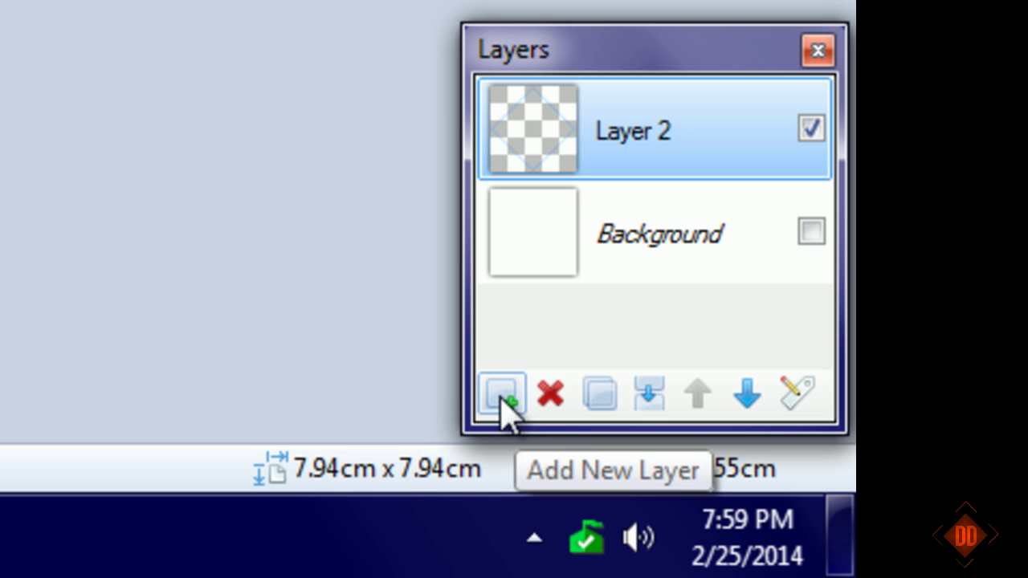
{"action": "left_click", "coordinate": [604, 395]}
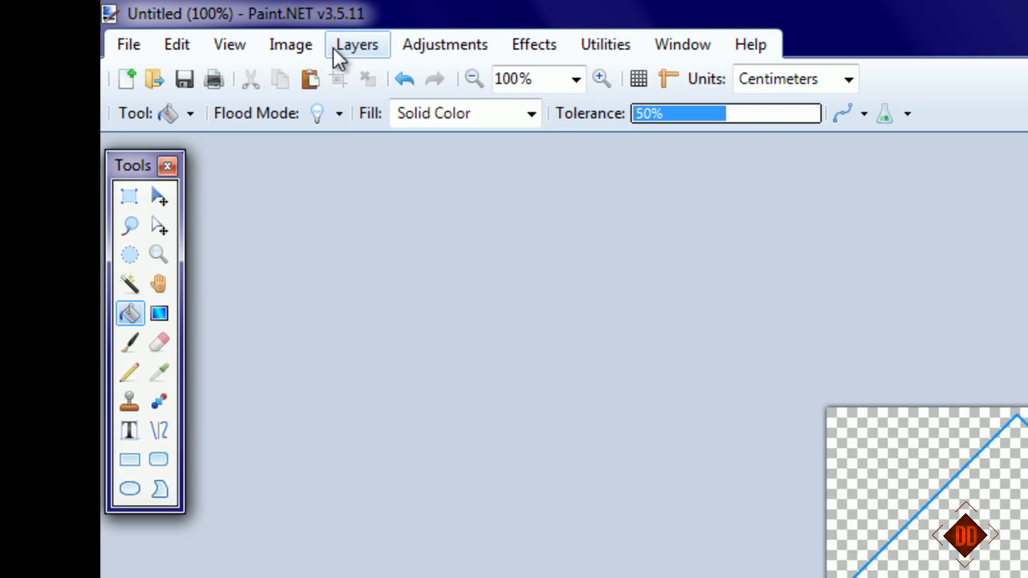
{"action": "left_click", "coordinate": [337, 51]}
{"action": "left_click", "coordinate": [409, 277]}
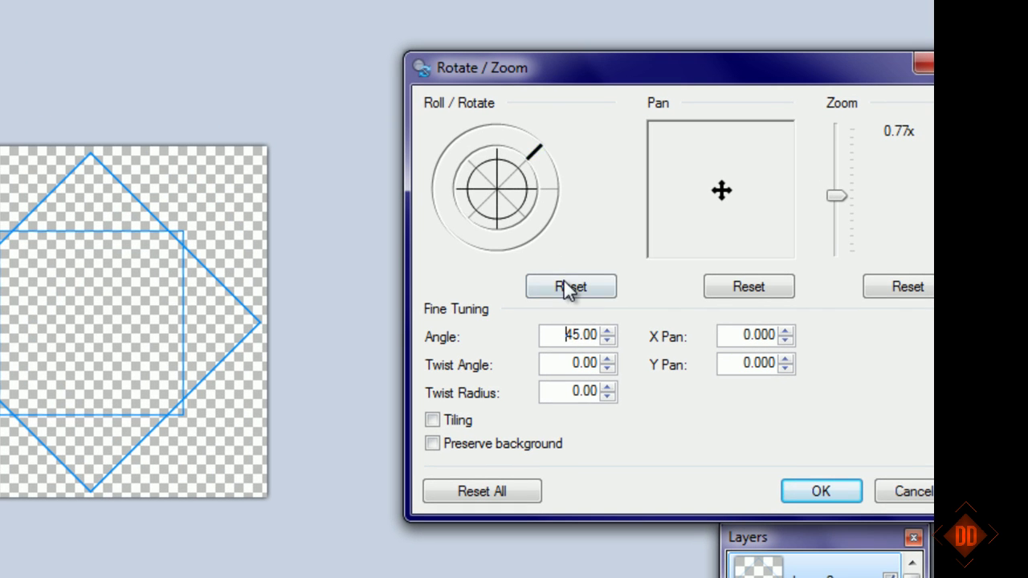
{"action": "left_click", "coordinate": [832, 534]}
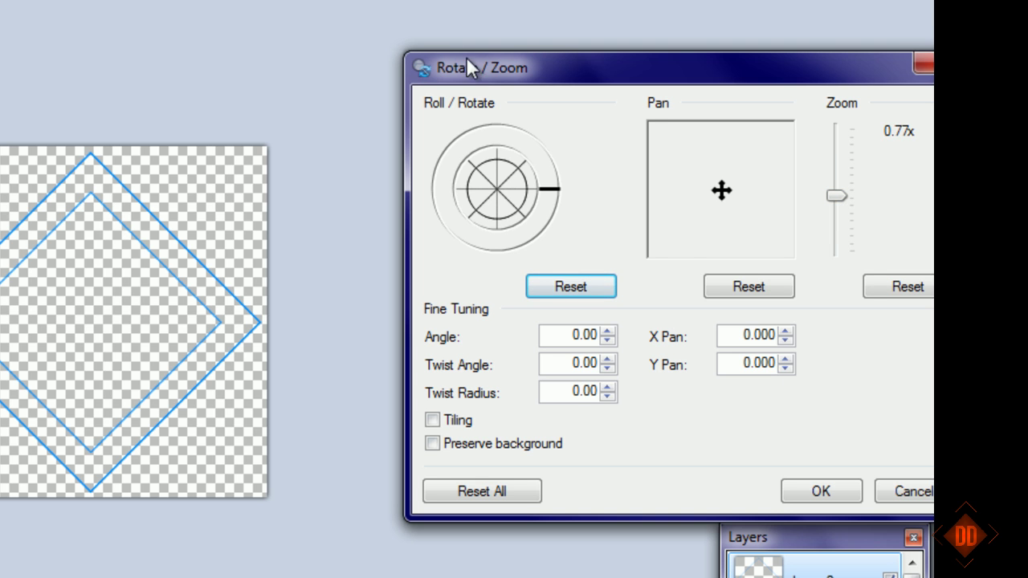
{"action": "left_click_drag", "start_coordinate": [469, 67], "coordinate": [354, 68]}
{"action": "left_click", "coordinate": [703, 494]}
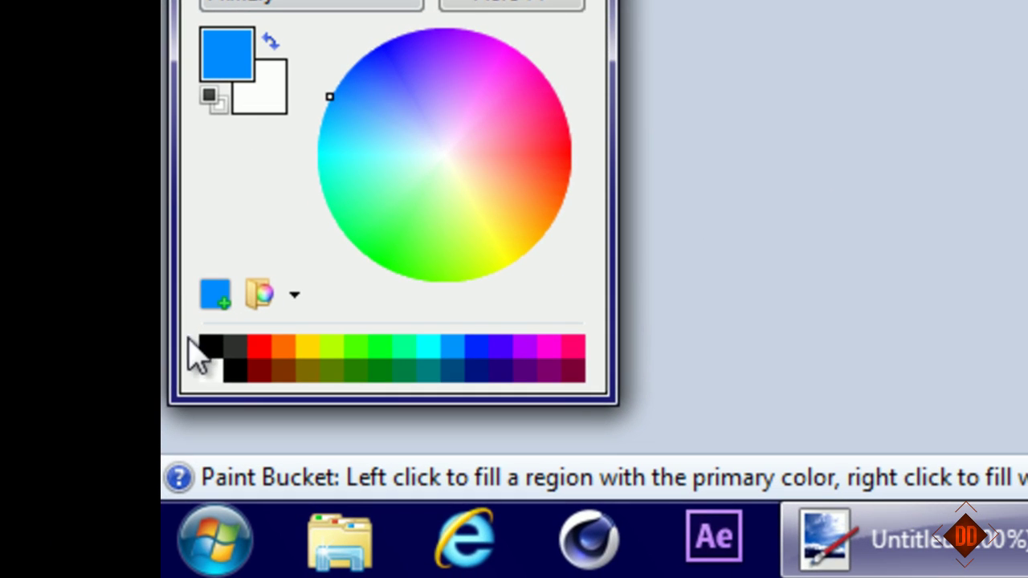
- Recolour the inner diamond outline black and view the canvas at 100%
{"action": "left_click", "coordinate": [68, 504]}
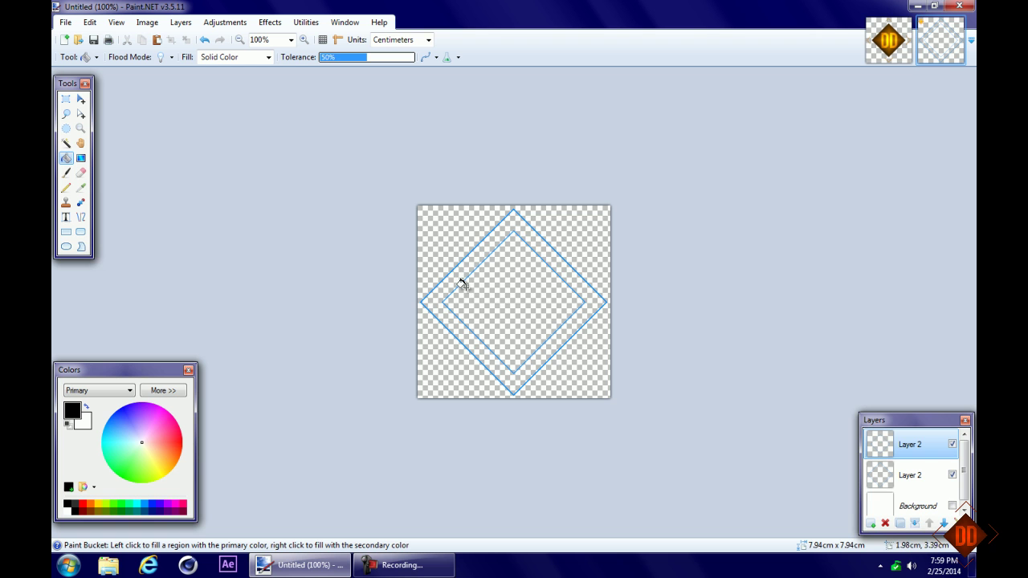
{"action": "scroll", "coordinate": [446, 302], "scroll_direction": "up", "scroll_amount": 4}
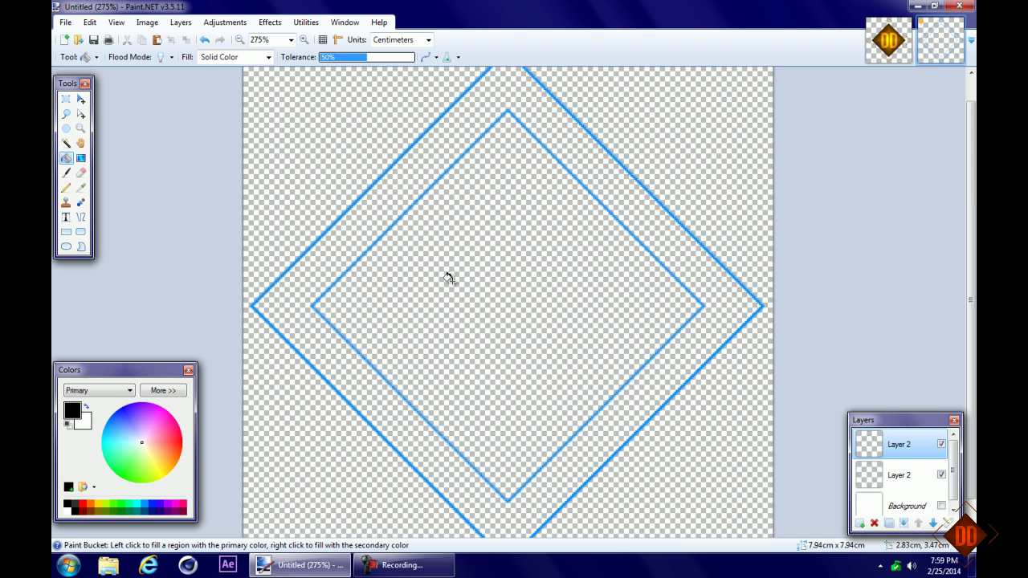
{"action": "scroll", "coordinate": [243, 344], "scroll_direction": "up", "scroll_amount": 3}
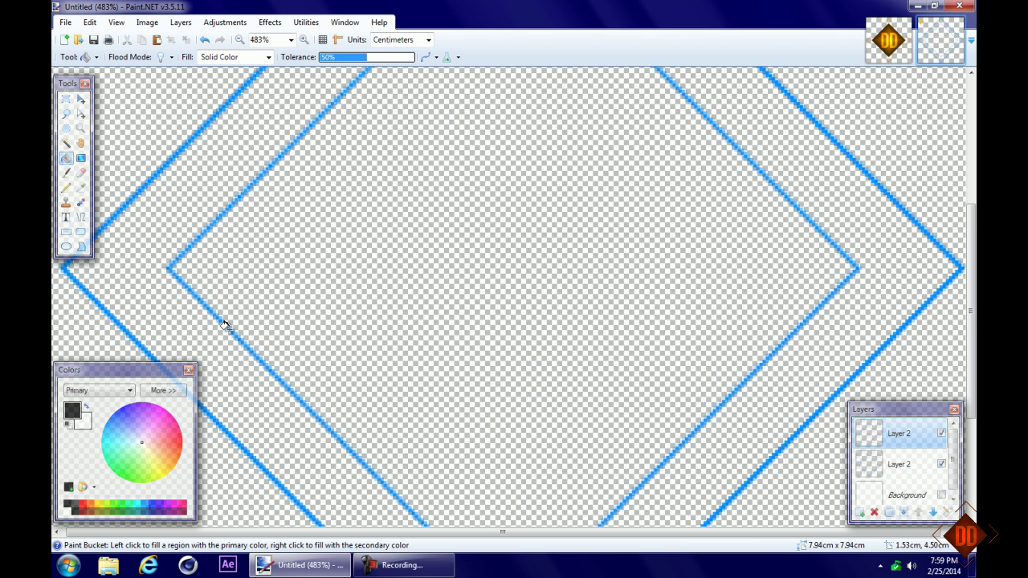
{"action": "left_click", "coordinate": [226, 326]}
{"action": "scroll", "coordinate": [370, 195], "scroll_direction": "down", "scroll_amount": 5}
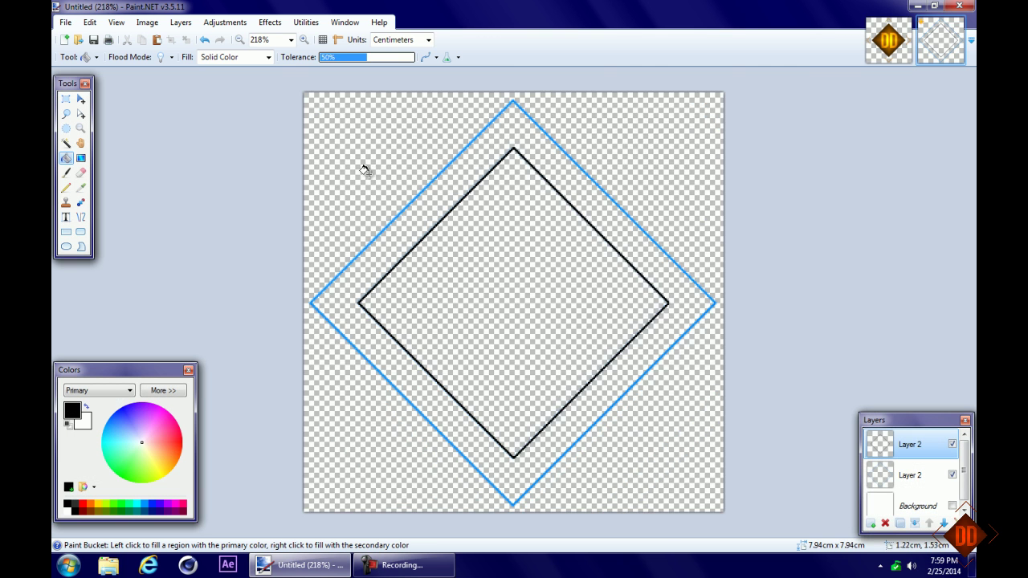
{"action": "left_click", "coordinate": [291, 39]}
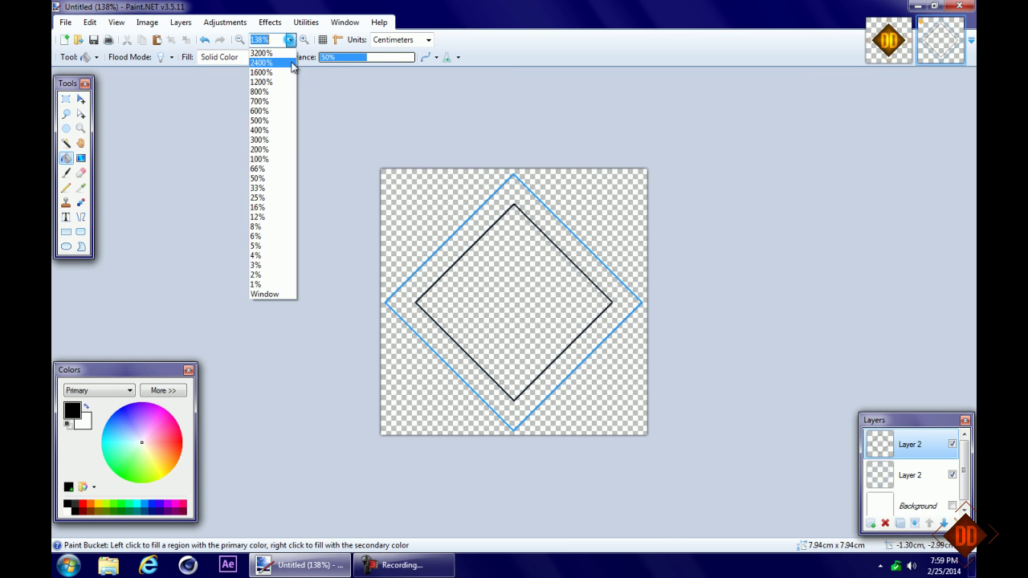
{"action": "left_click", "coordinate": [284, 155]}
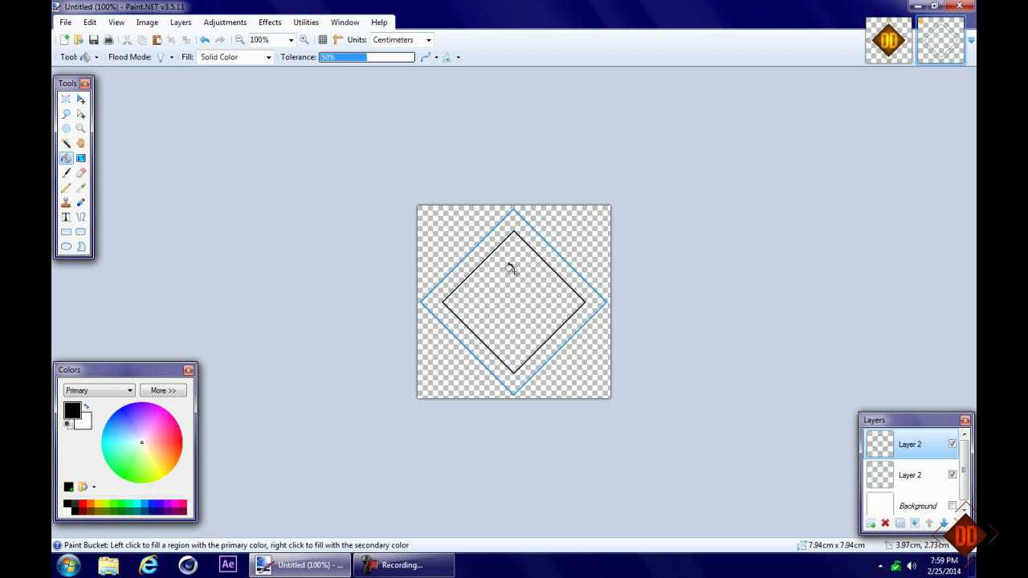
- Fill the inner diamond solid black and apply a Gaussian Blur with radius 1
{"action": "left_click", "coordinate": [517, 313]}
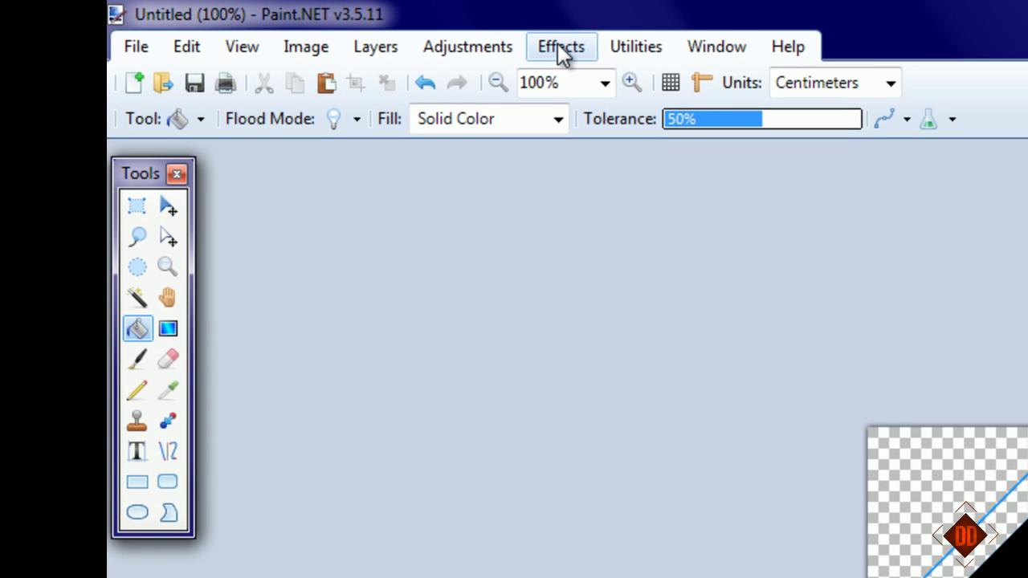
{"action": "left_click", "coordinate": [560, 50]}
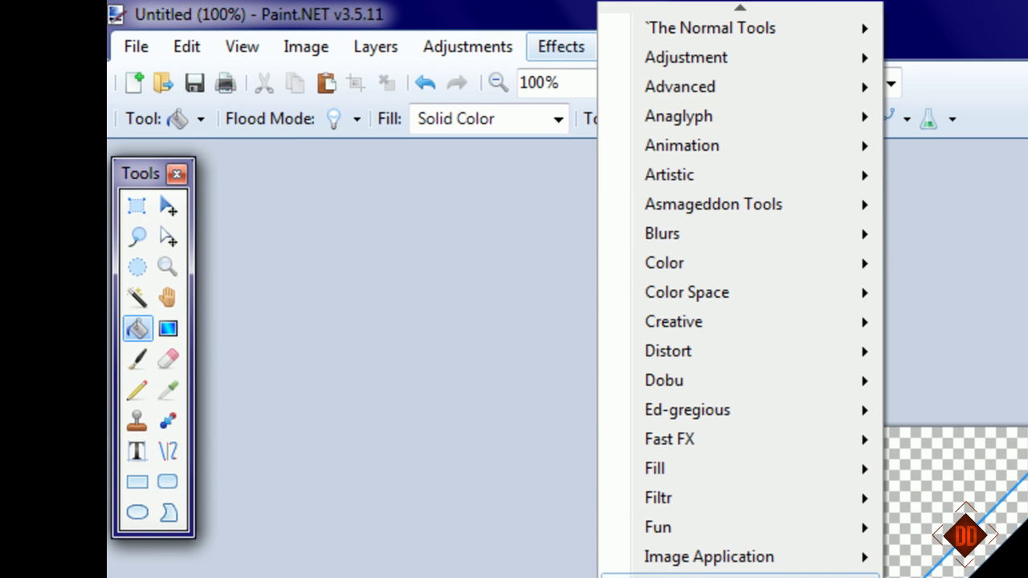
{"action": "mouse_move", "coordinate": [674, 235]}
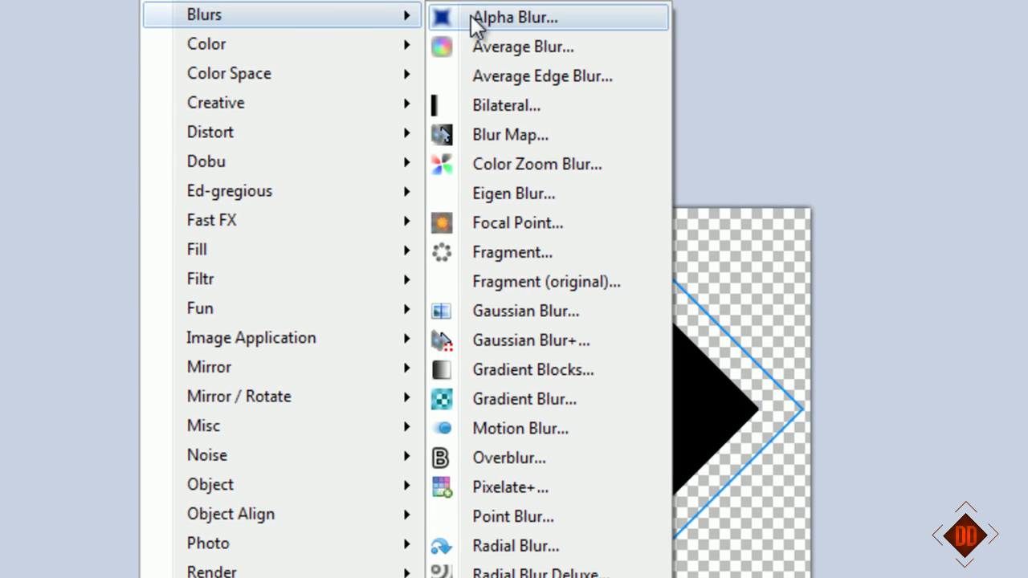
{"action": "left_click", "coordinate": [520, 308]}
{"action": "left_click_drag", "start_coordinate": [509, 289], "coordinate": [1027, 330]}
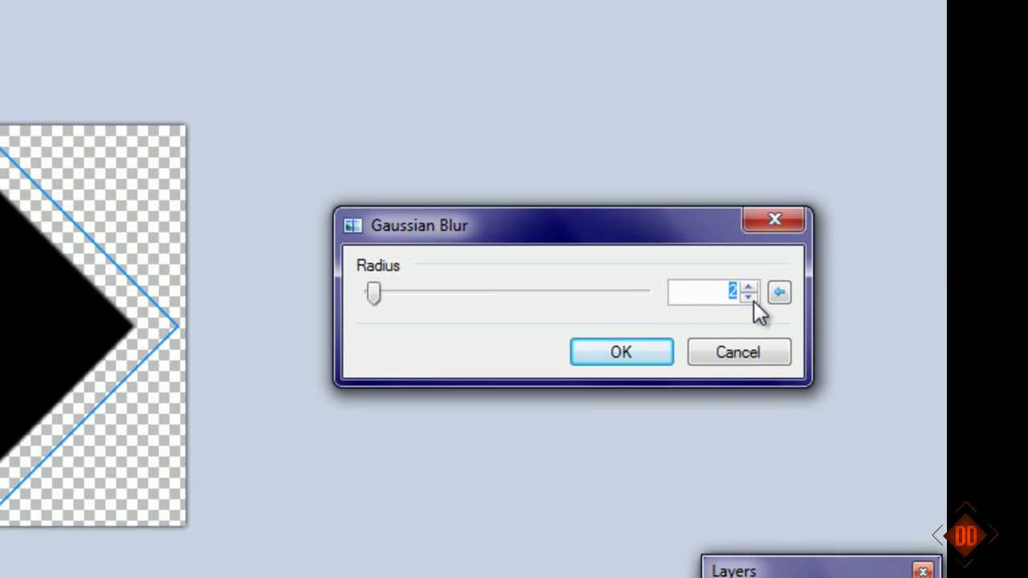
{"action": "left_click", "coordinate": [749, 297]}
{"action": "left_click", "coordinate": [614, 353]}
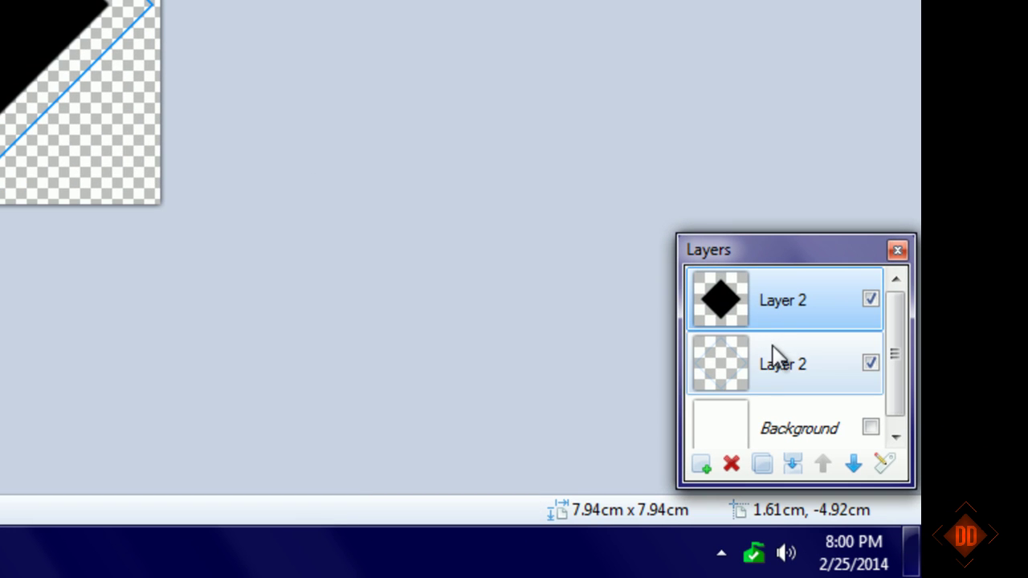
- Apply the same Gaussian Blur to the lower Layer 2
{"action": "left_click", "coordinate": [773, 354]}
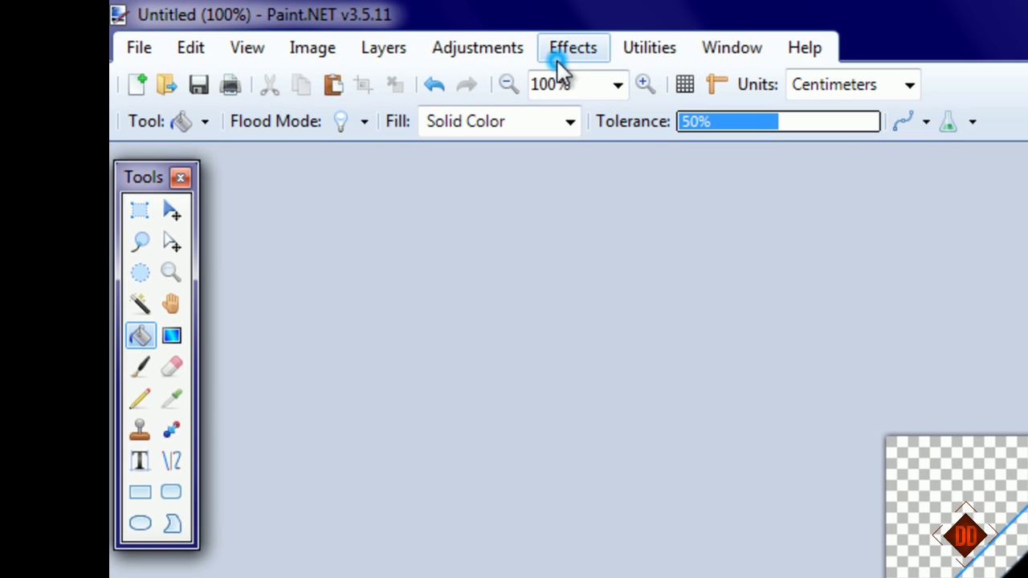
{"action": "left_click", "coordinate": [572, 50]}
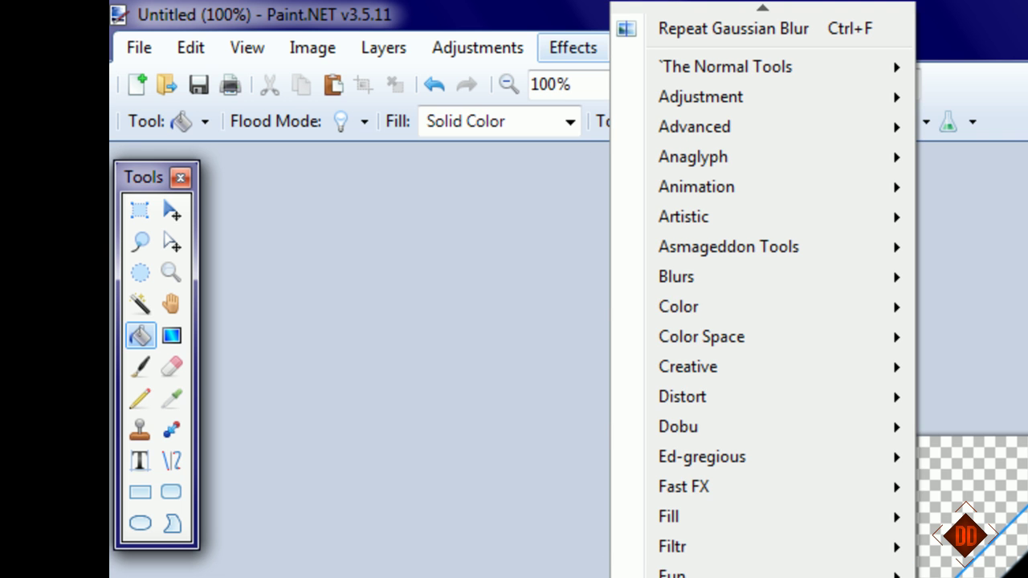
{"action": "mouse_move", "coordinate": [689, 274]}
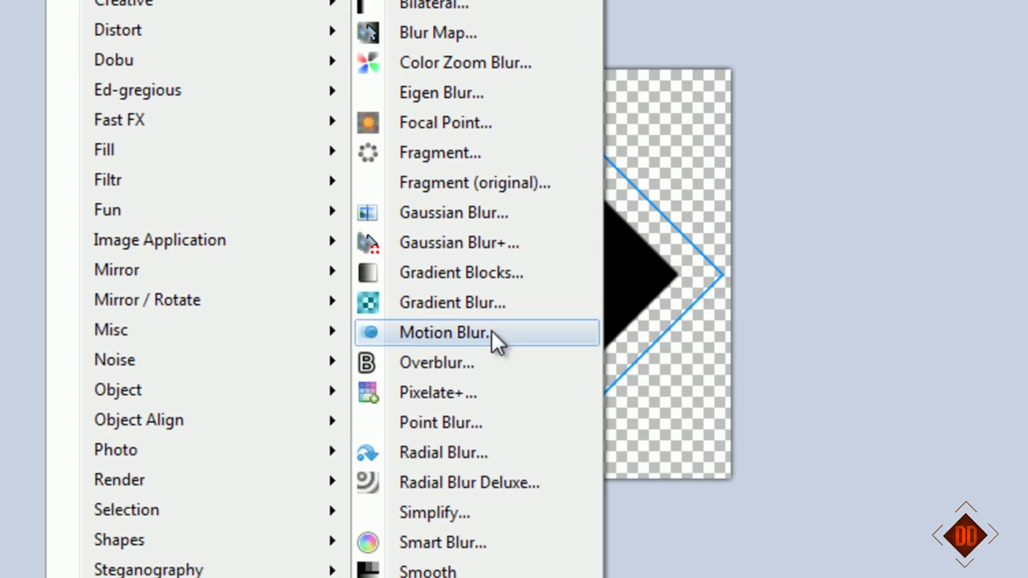
{"action": "left_click", "coordinate": [486, 253]}
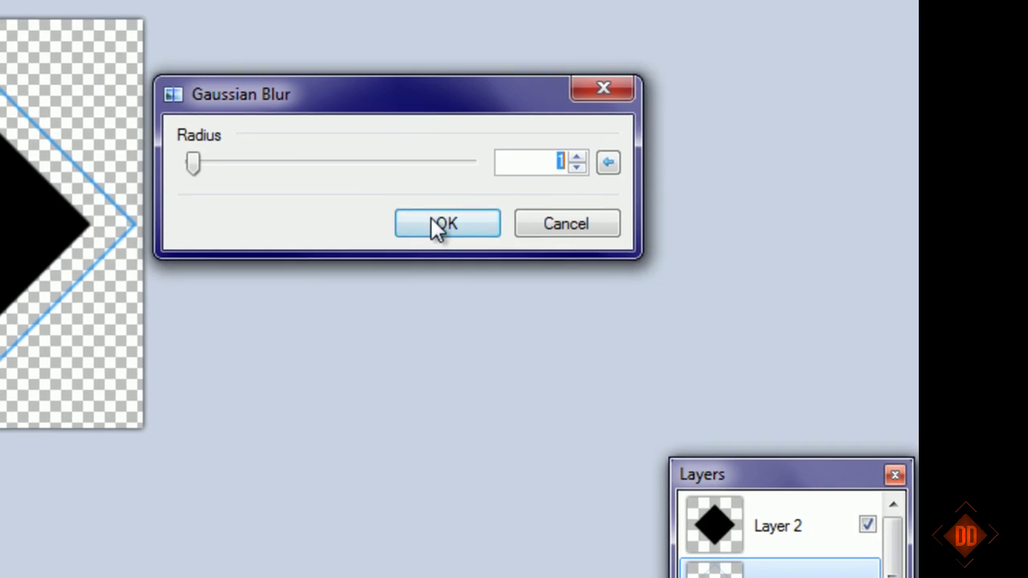
{"action": "left_click", "coordinate": [443, 224]}
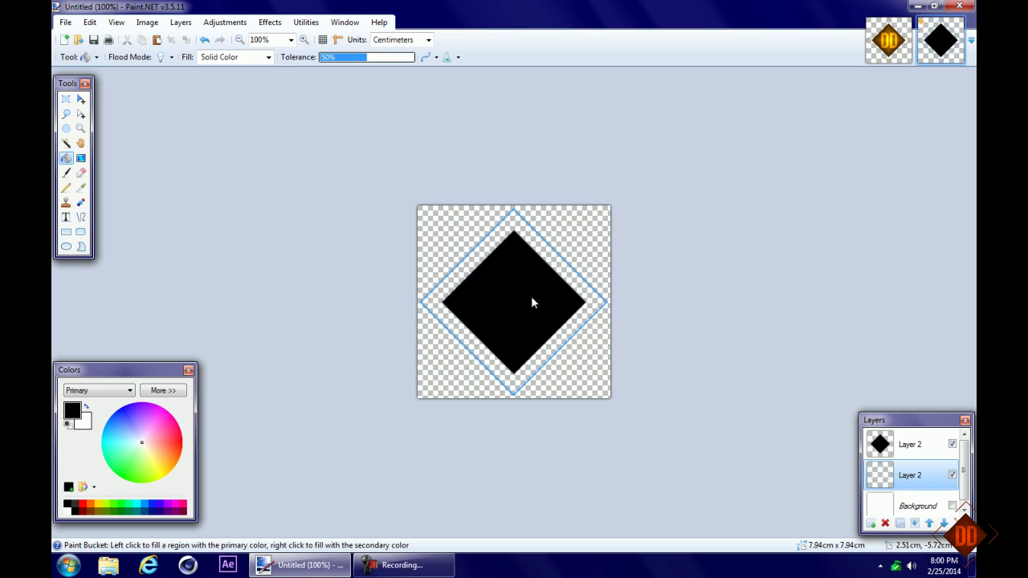
- Compare the diamond against the finished DD logo, then reselect the lower Layer 2
{"action": "left_click", "coordinate": [898, 63]}
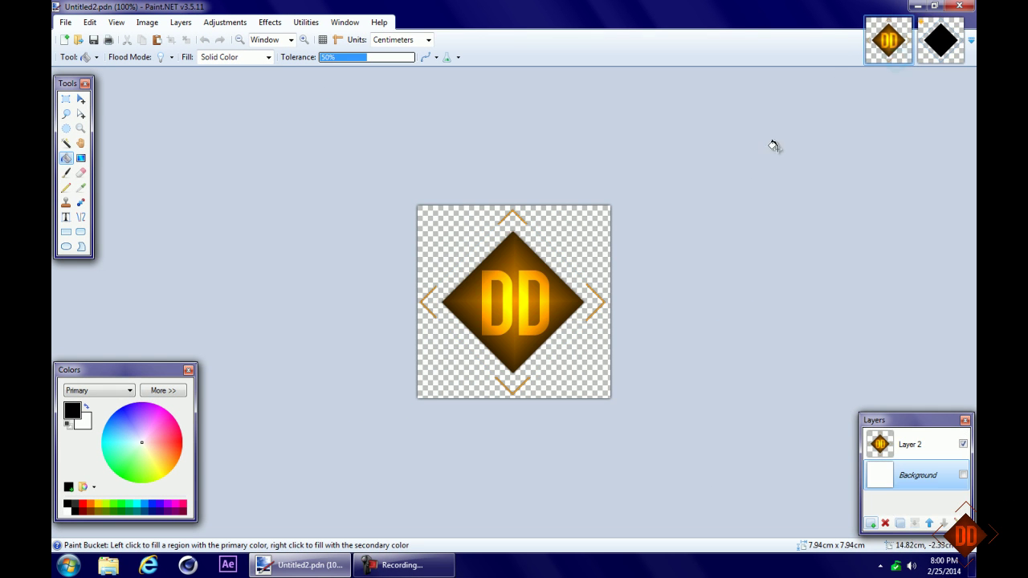
{"action": "left_click", "coordinate": [936, 58]}
{"action": "left_click", "coordinate": [883, 50]}
{"action": "left_click", "coordinate": [936, 58]}
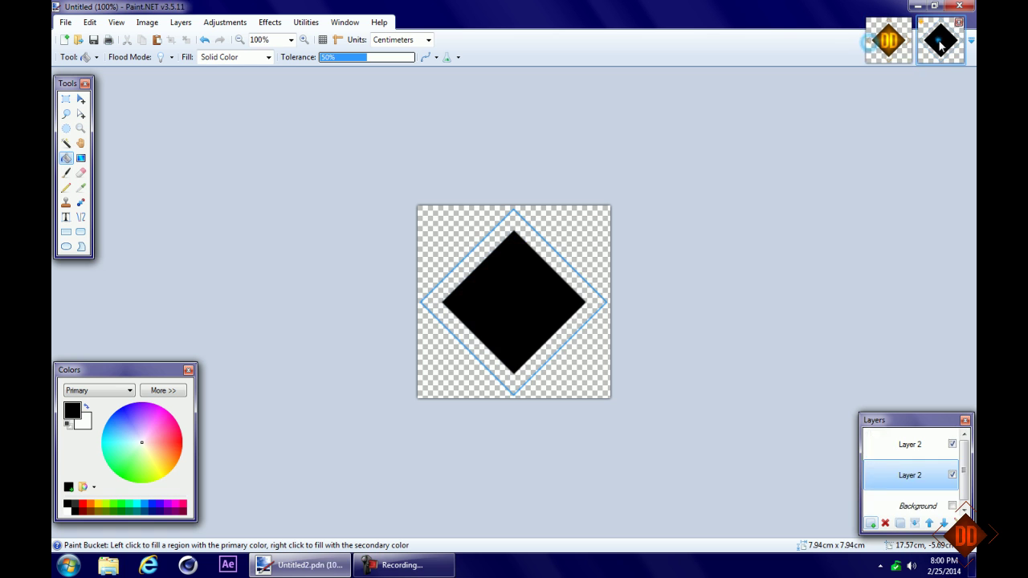
{"action": "left_click", "coordinate": [902, 62]}
{"action": "left_click", "coordinate": [938, 61]}
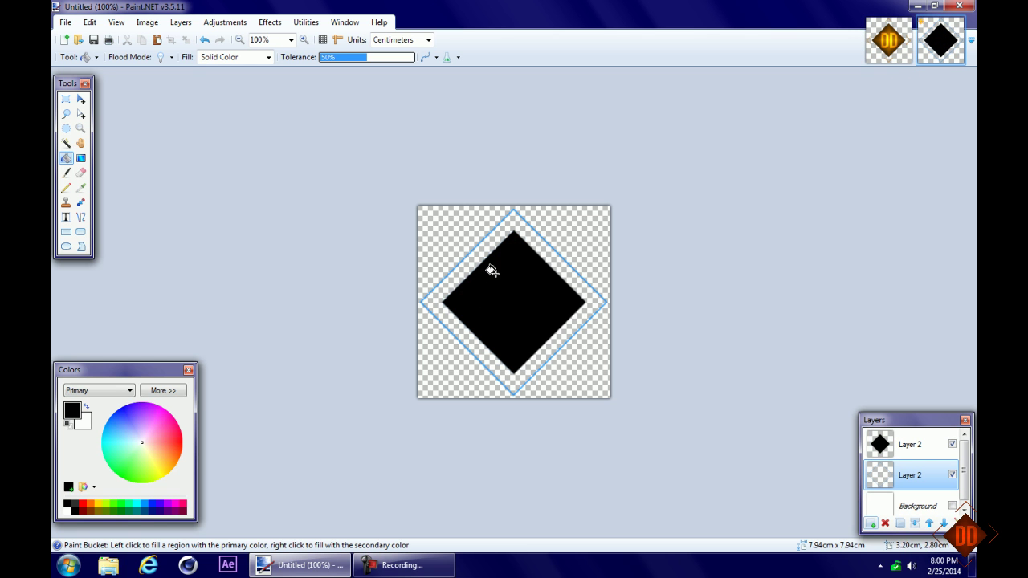
{"action": "left_click", "coordinate": [896, 42]}
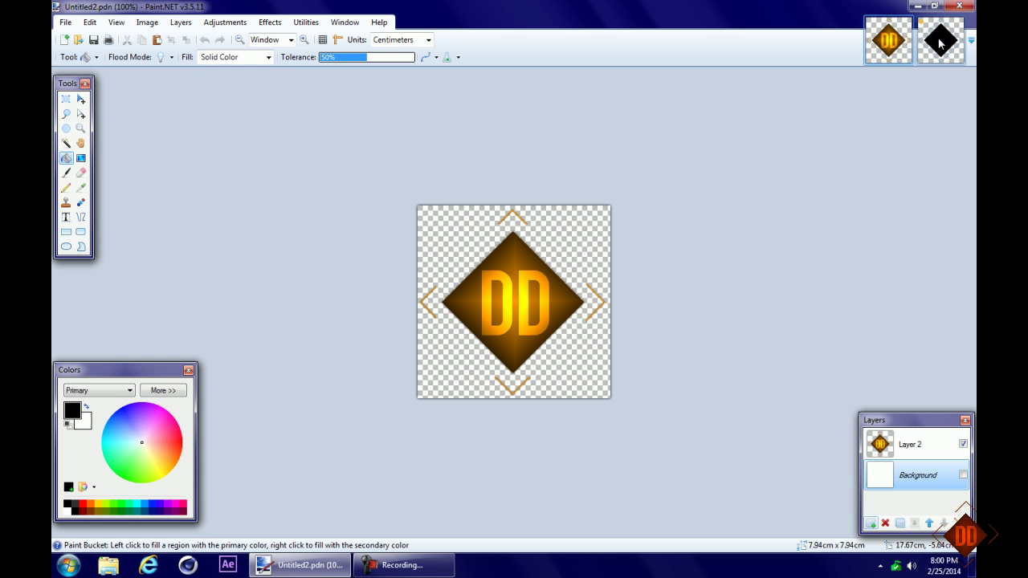
{"action": "left_click", "coordinate": [940, 44]}
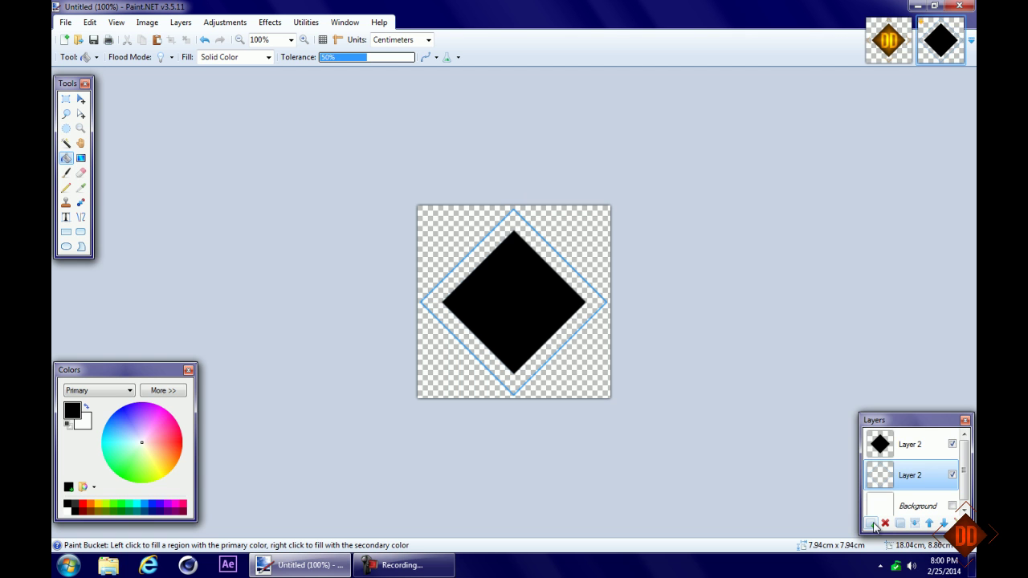
{"action": "left_click", "coordinate": [886, 444]}
{"action": "left_click", "coordinate": [891, 476]}
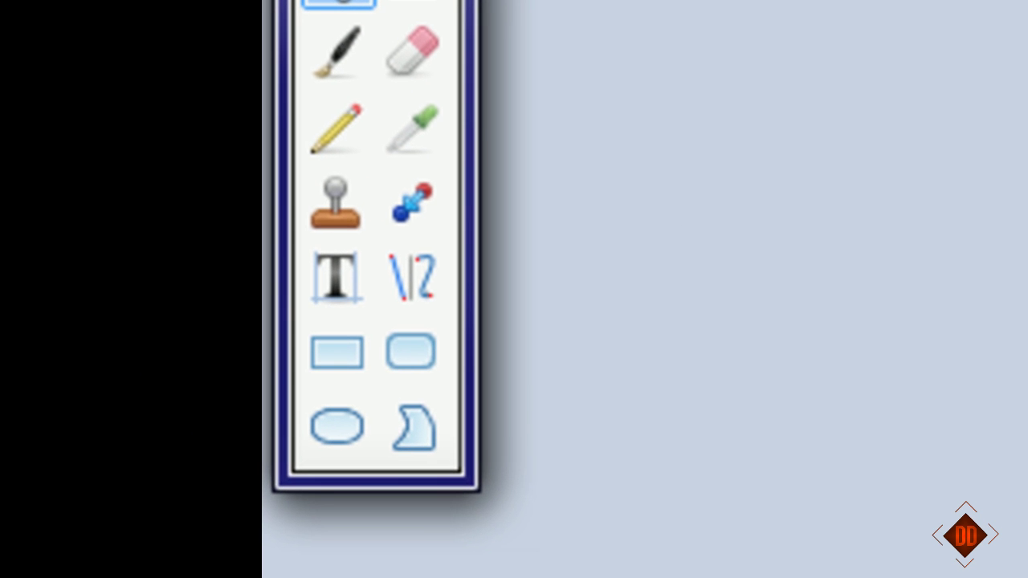
- Rectangle-select a square region across the diamond inside the outer outline
{"action": "left_click", "coordinate": [337, 354]}
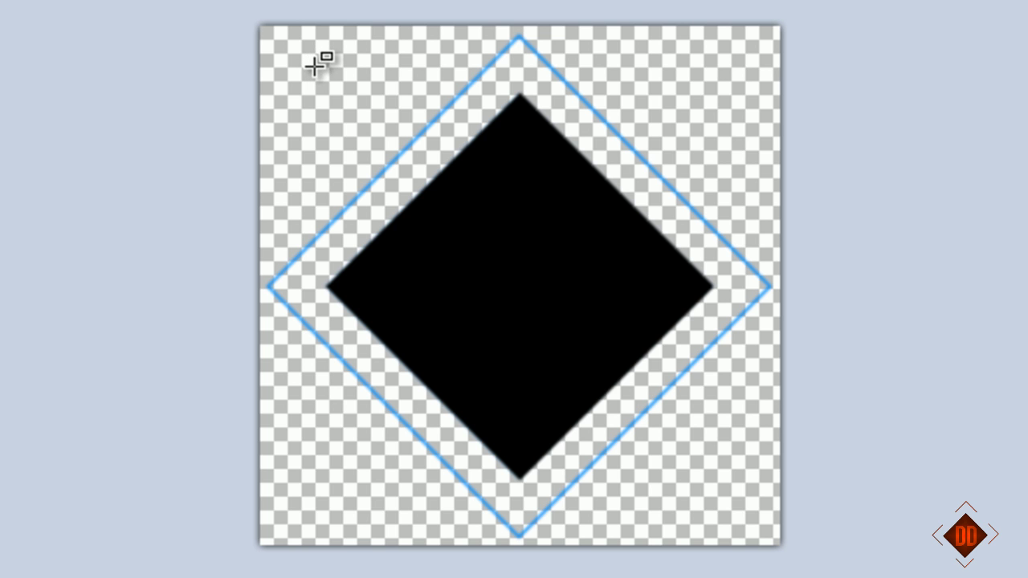
{"action": "left_click_drag", "start_coordinate": [314, 82], "coordinate": [725, 484]}
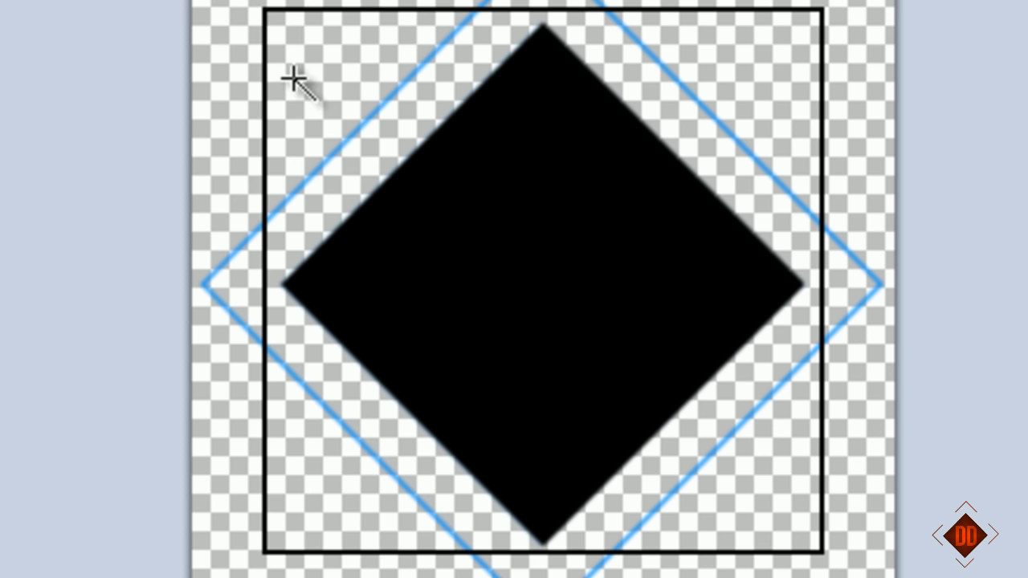
{"action": "left_click", "coordinate": [358, 82]}
{"action": "key", "text": "ctrl+d"}
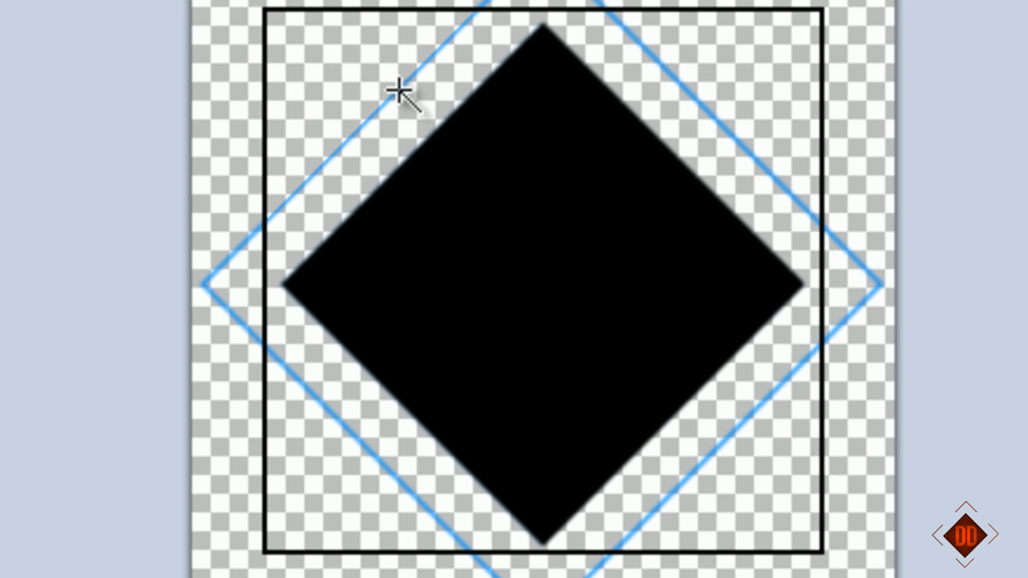
- Delete the four diagonal blue outline segments, leaving corner chevrons, then deselect
{"action": "left_click", "coordinate": [397, 92]}
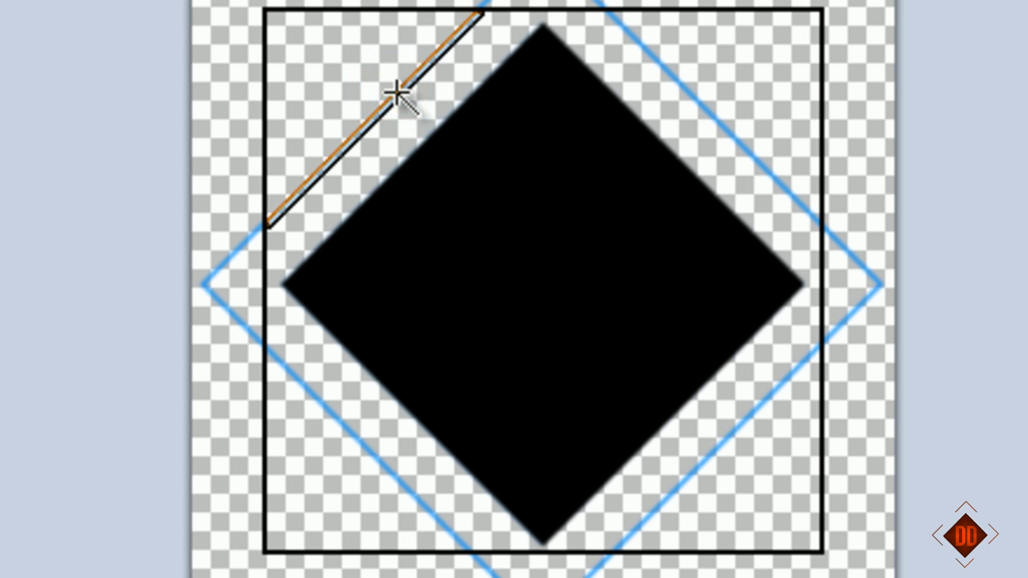
{"action": "left_click", "coordinate": [397, 92]}
{"action": "key", "text": "ctrl+d"}
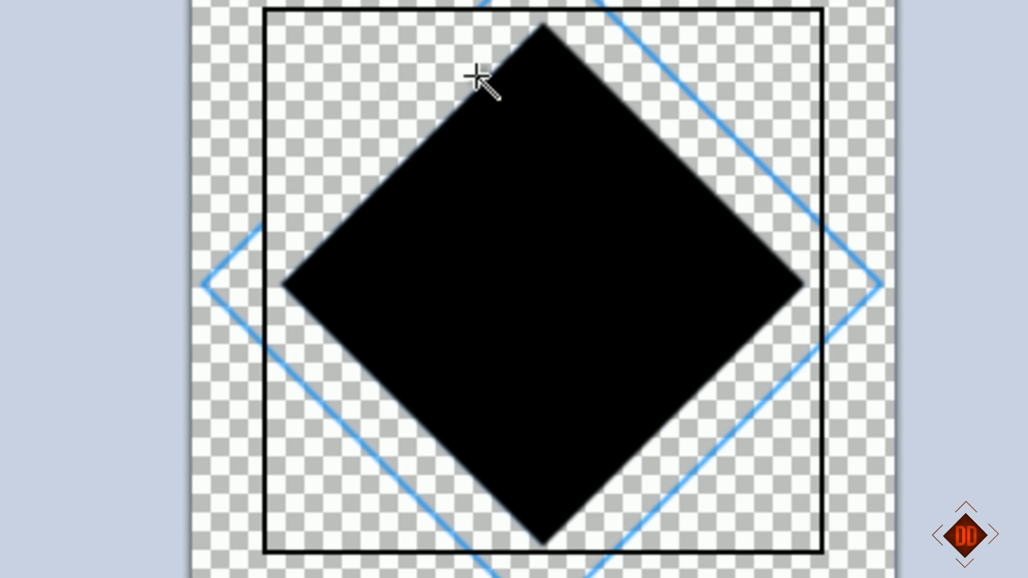
{"action": "left_click", "coordinate": [682, 85]}
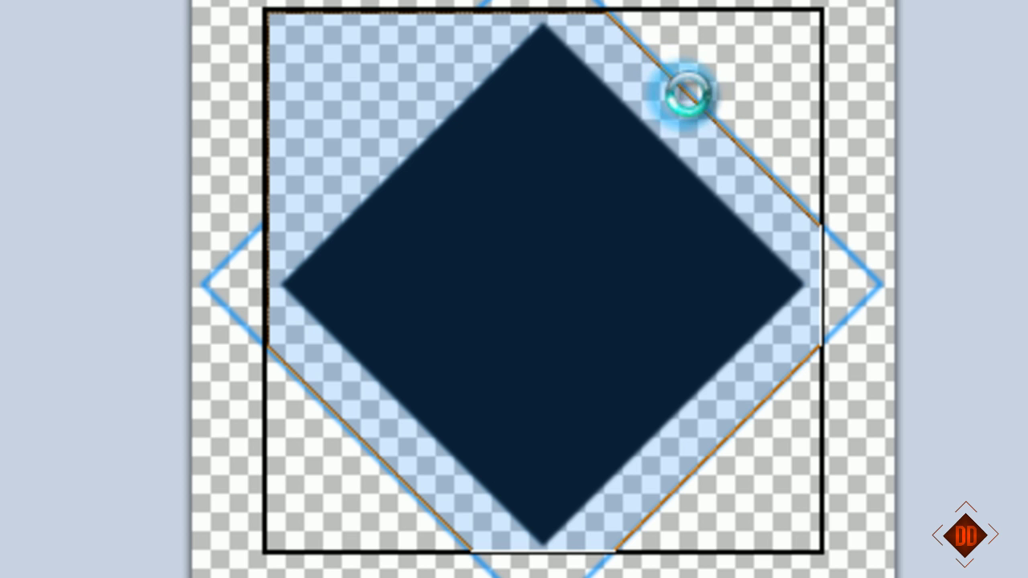
{"action": "left_click", "coordinate": [684, 93]}
{"action": "key", "text": "ctrl+d"}
{"action": "left_click", "coordinate": [721, 448]}
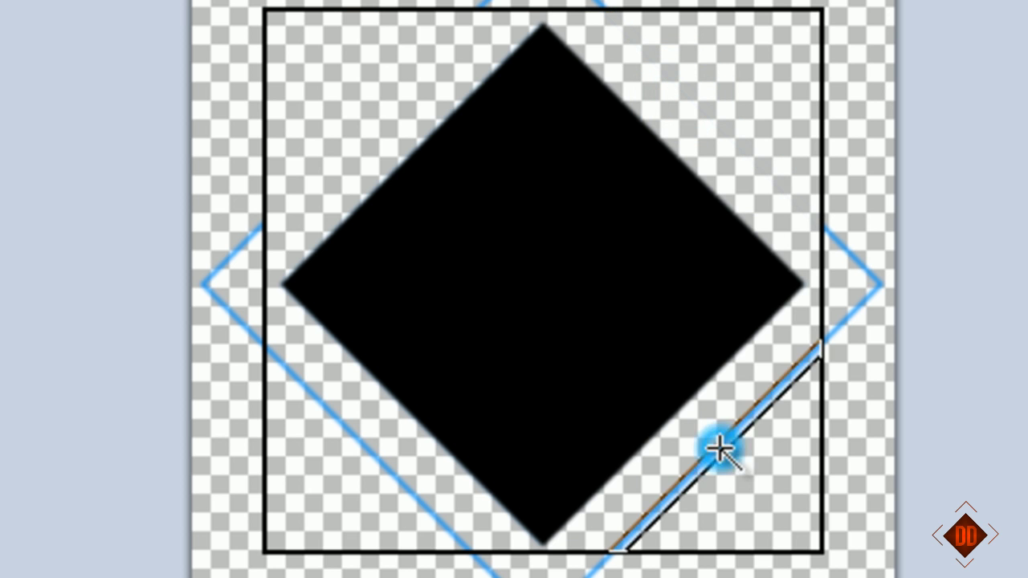
{"action": "key", "text": "ctrl+d"}
{"action": "left_click", "coordinate": [397, 485]}
{"action": "key", "text": "ctrl+d"}
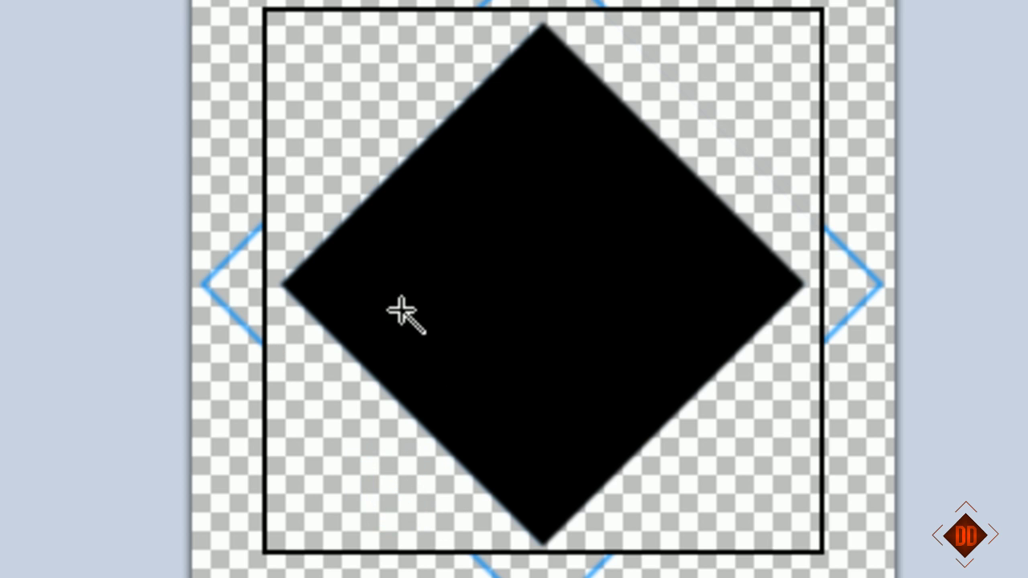
{"action": "left_click", "coordinate": [265, 49]}
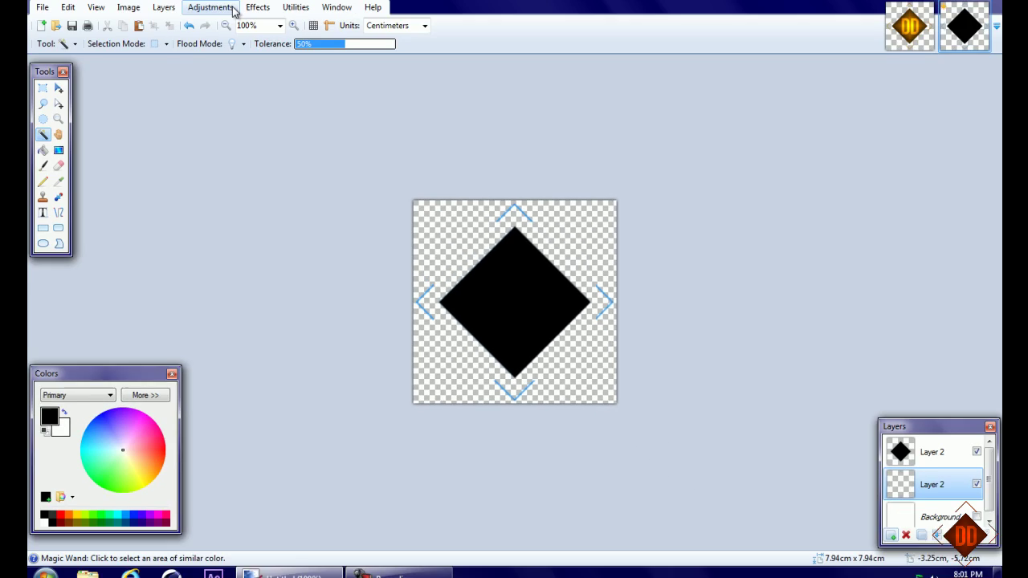
- Give the chevrons a black Outline Object with width 1 and softness 254, and set blend mode to Normal
{"action": "left_click", "coordinate": [251, 8]}
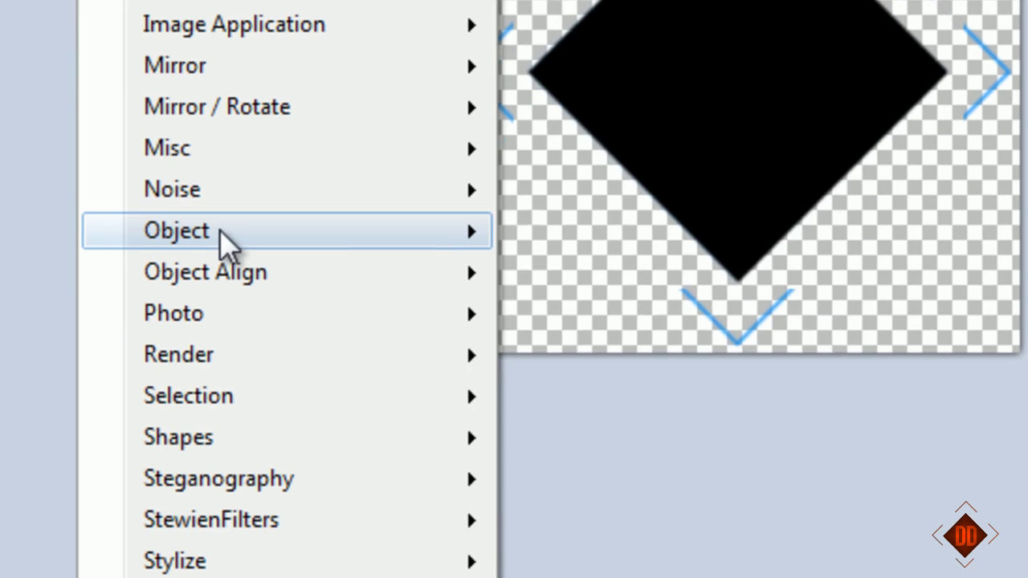
{"action": "mouse_move", "coordinate": [220, 230]}
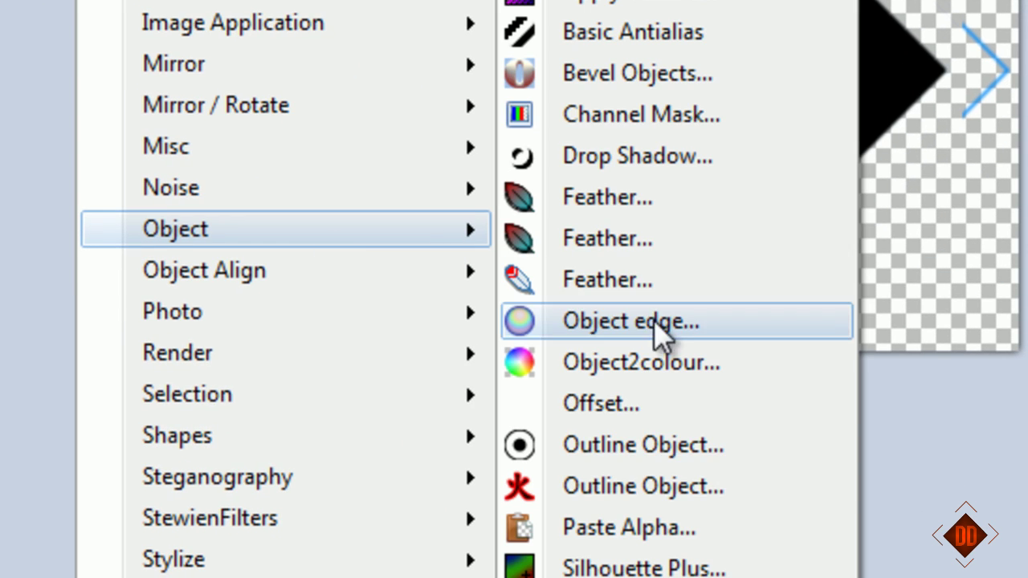
{"action": "left_click", "coordinate": [659, 491]}
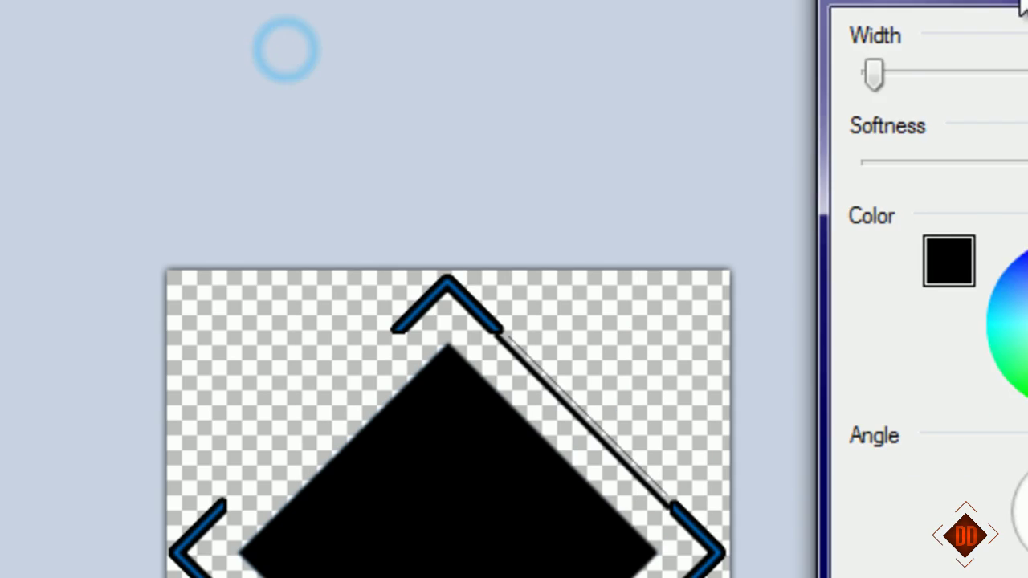
{"action": "left_click_drag", "start_coordinate": [1021, 3], "coordinate": [1027, 51]}
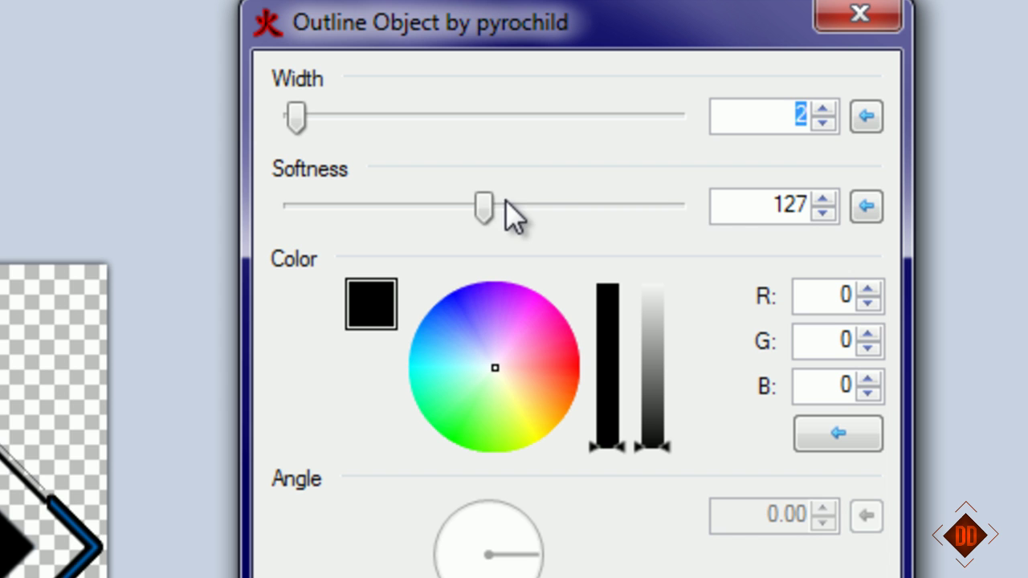
{"action": "left_click_drag", "start_coordinate": [482, 206], "coordinate": [968, 213]}
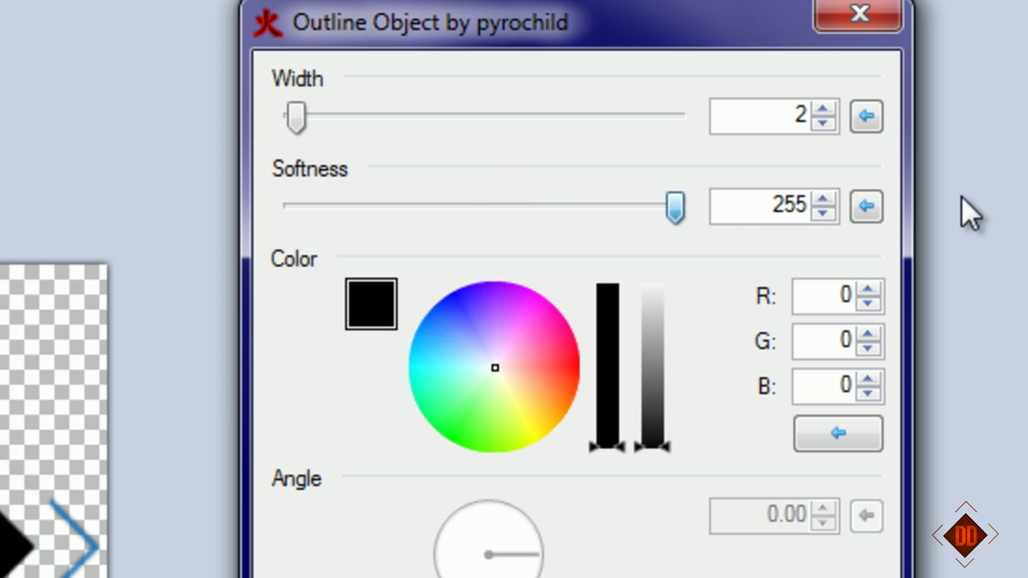
{"action": "left_click", "coordinate": [821, 109]}
{"action": "left_click", "coordinate": [822, 109]}
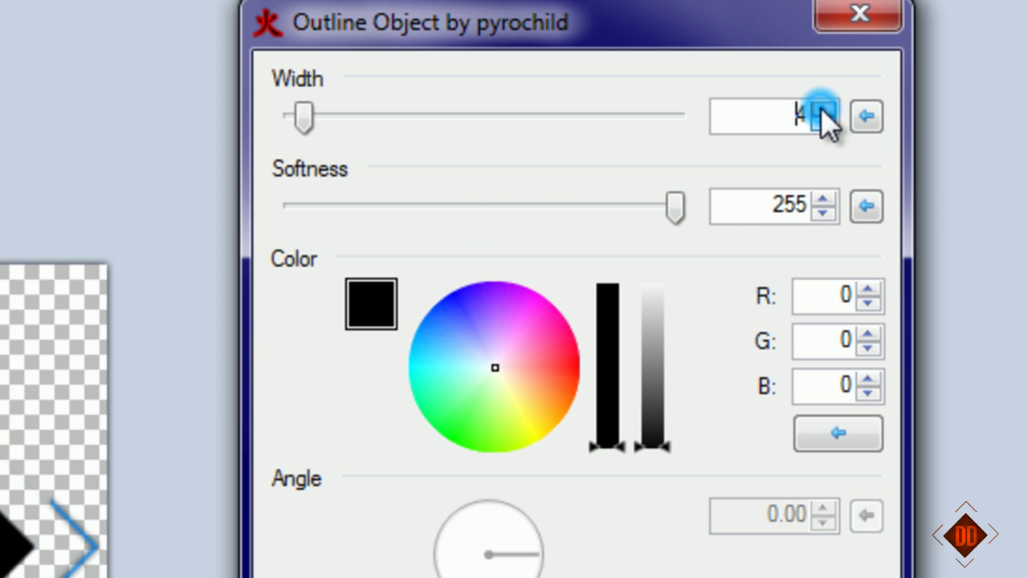
{"action": "left_click", "coordinate": [827, 110]}
{"action": "left_click", "coordinate": [821, 126]}
{"action": "left_click", "coordinate": [821, 125]}
{"action": "left_click", "coordinate": [820, 125]}
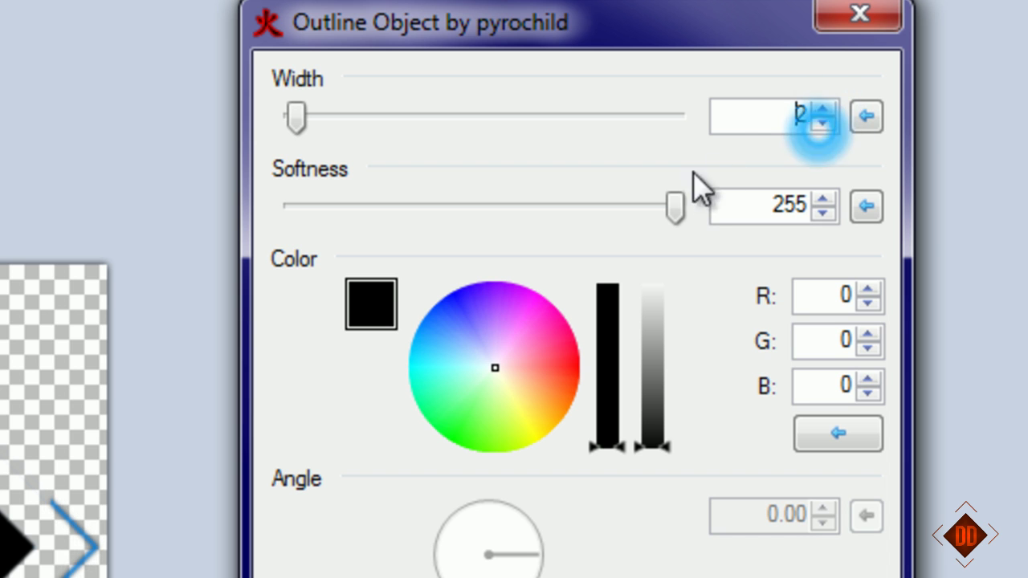
{"action": "left_click_drag", "start_coordinate": [674, 210], "coordinate": [674, 265]}
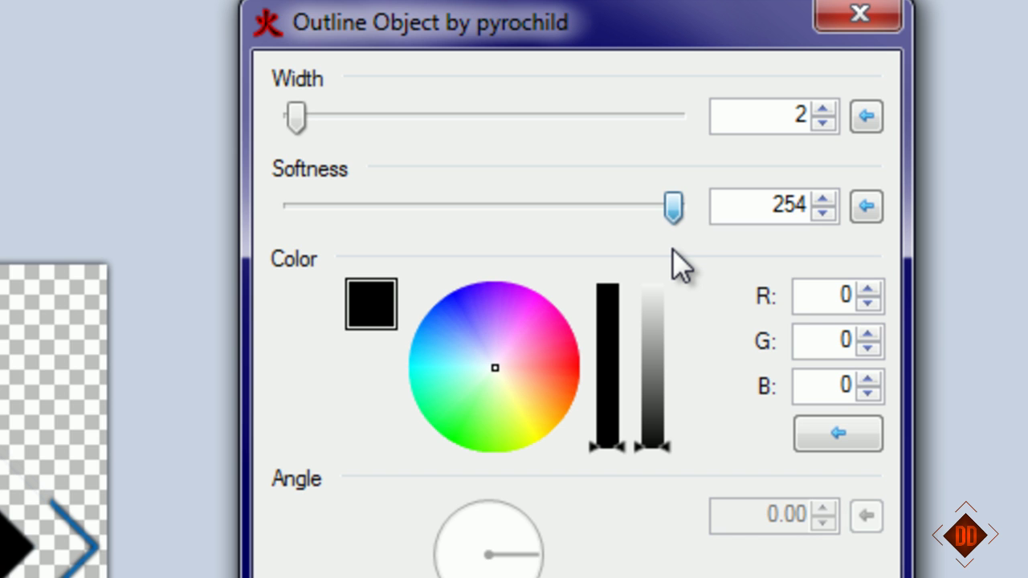
{"action": "left_click", "coordinate": [824, 122]}
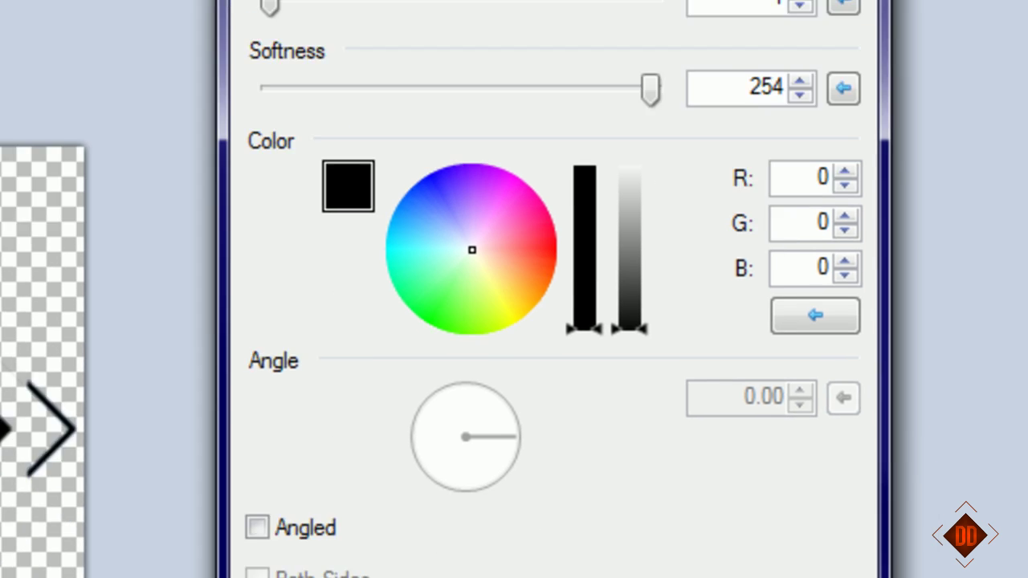
{"action": "left_click", "coordinate": [241, 158]}
{"action": "left_click", "coordinate": [241, 196]}
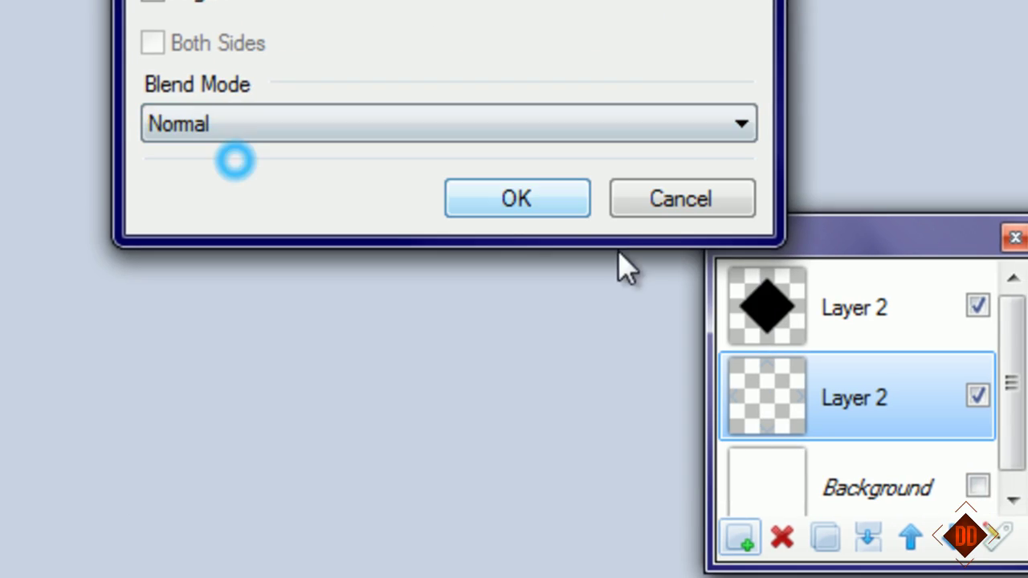
- Confirm Layer Properties and merge the chevron and black diamond layers into a single Layer 2
{"action": "left_click", "coordinate": [565, 200]}
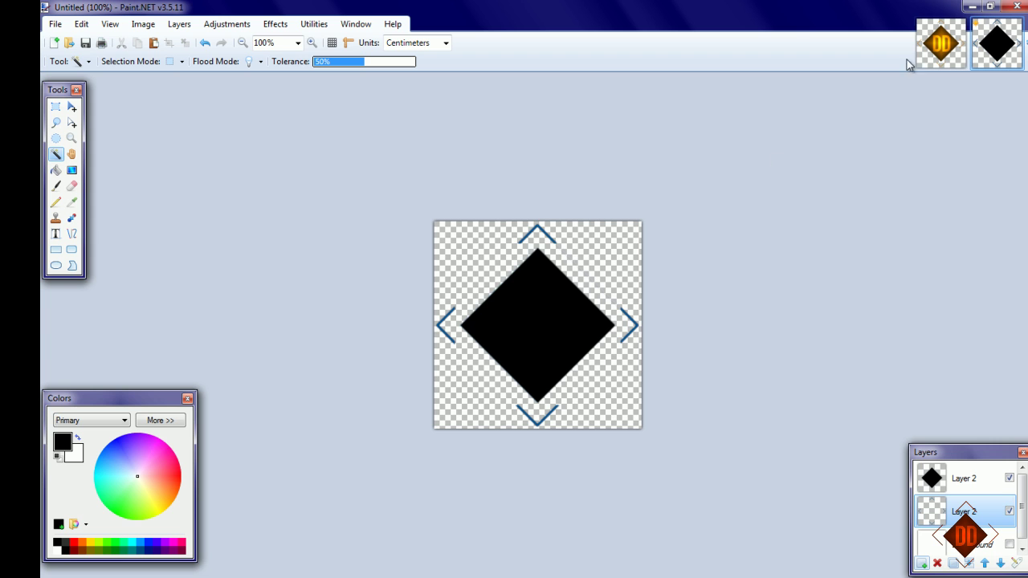
{"action": "left_click", "coordinate": [933, 63]}
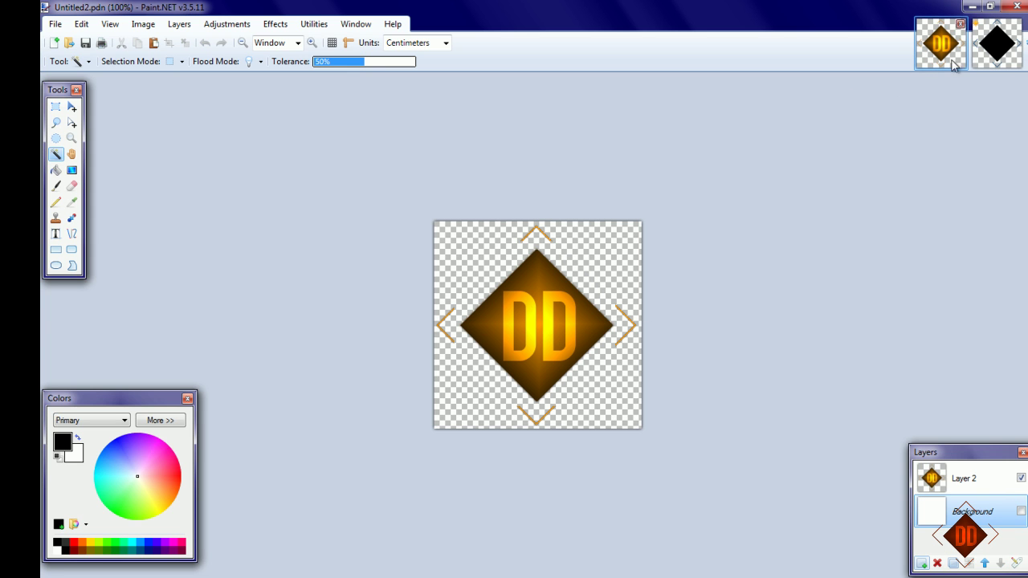
{"action": "left_click", "coordinate": [996, 44]}
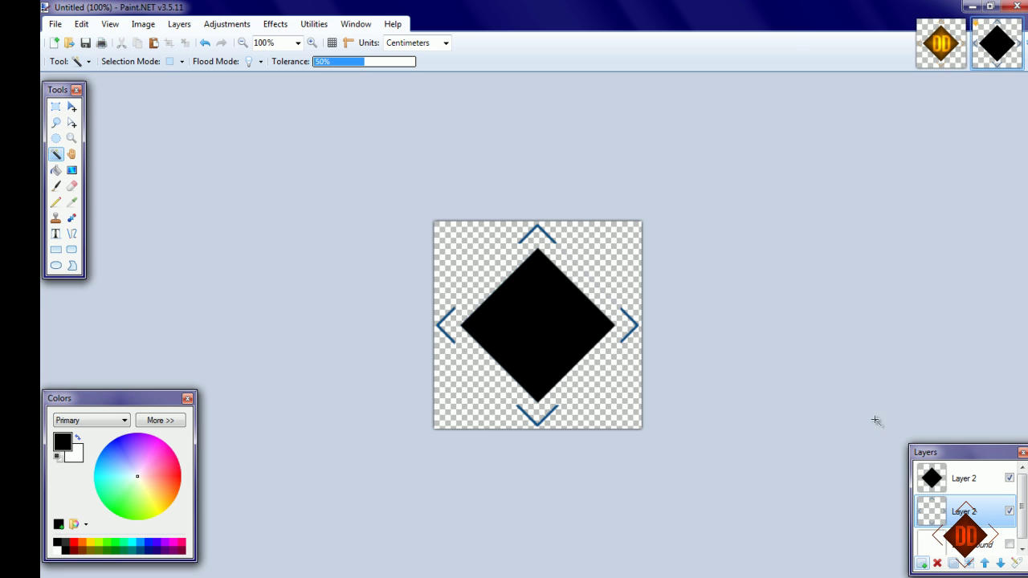
{"action": "left_click", "coordinate": [949, 476]}
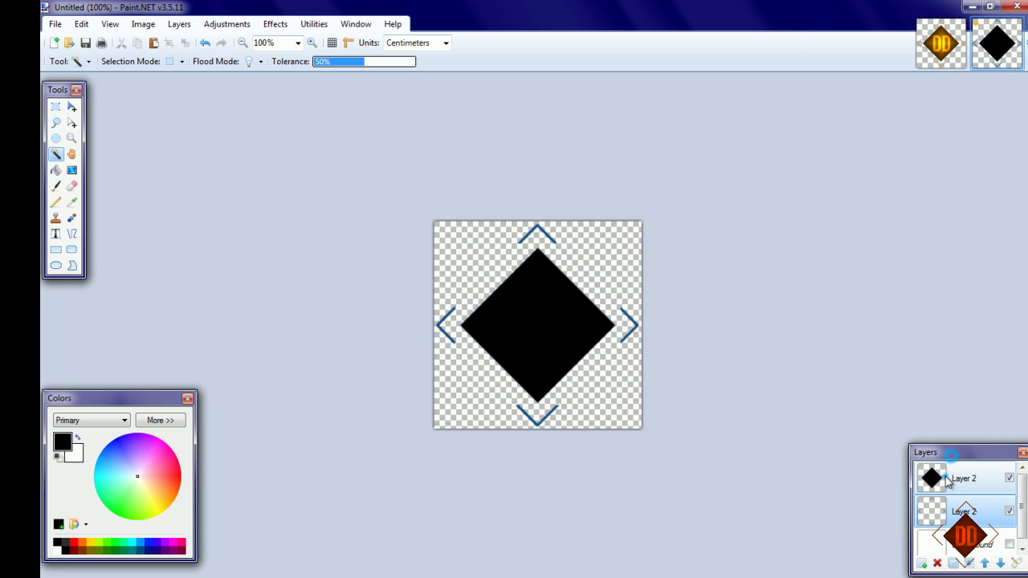
{"action": "left_click", "coordinate": [968, 564]}
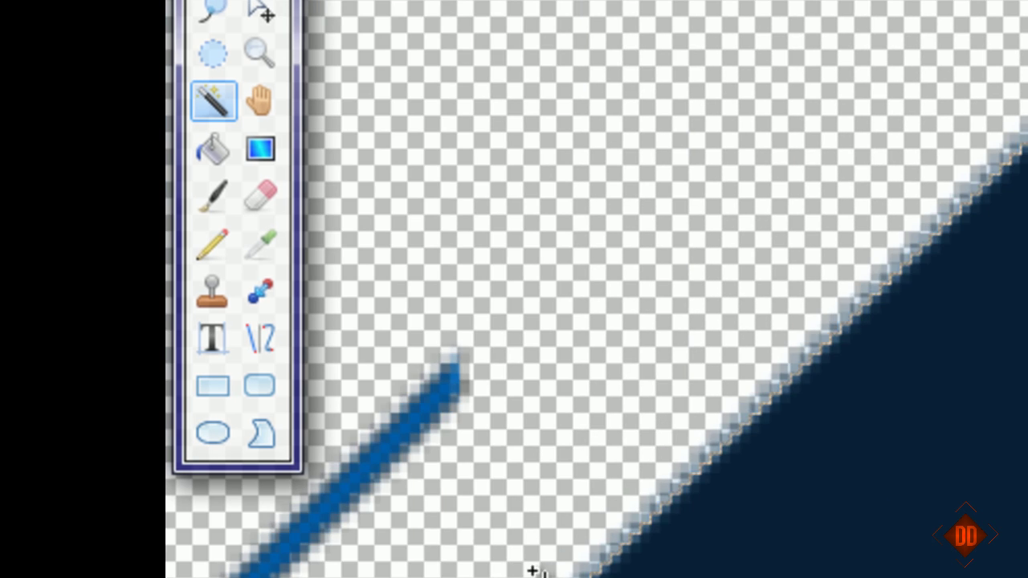
- Zoom in and sample a chevron's blue stroke with the Color Picker as the primary colour
{"action": "scroll", "coordinate": [300, 553], "scroll_direction": "up", "scroll_amount": 3}
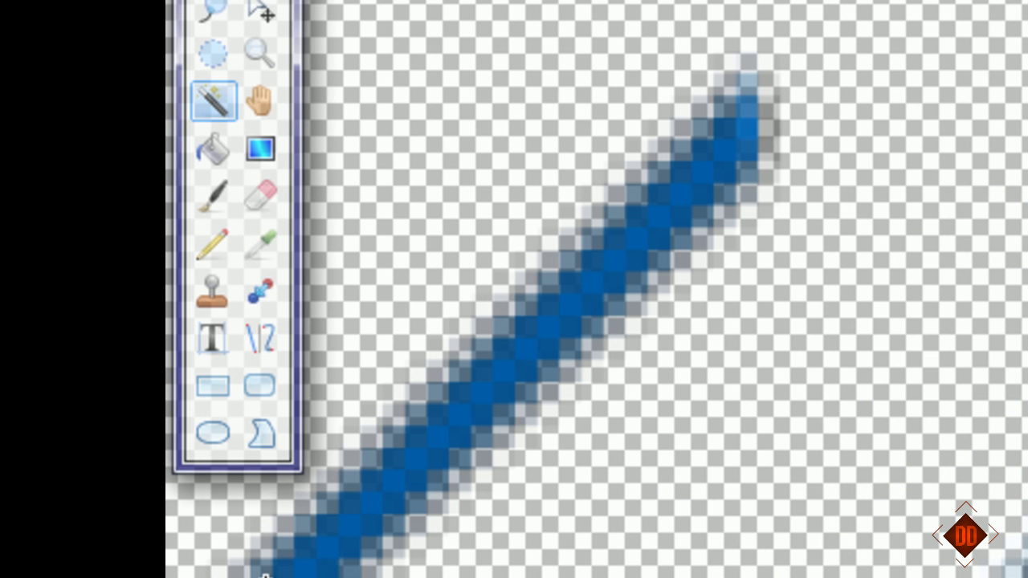
{"action": "left_click", "coordinate": [250, 249]}
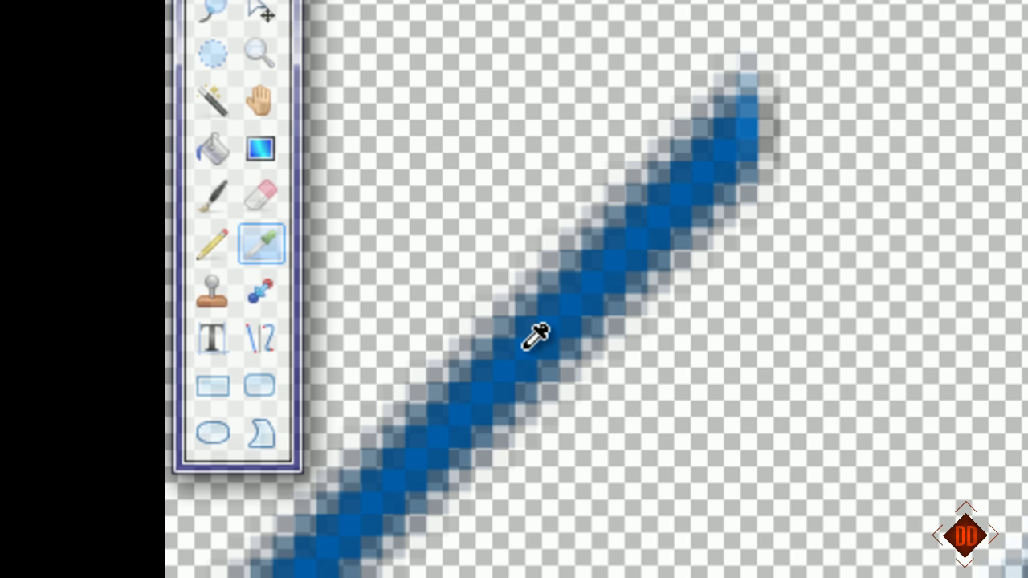
{"action": "left_click", "coordinate": [524, 346]}
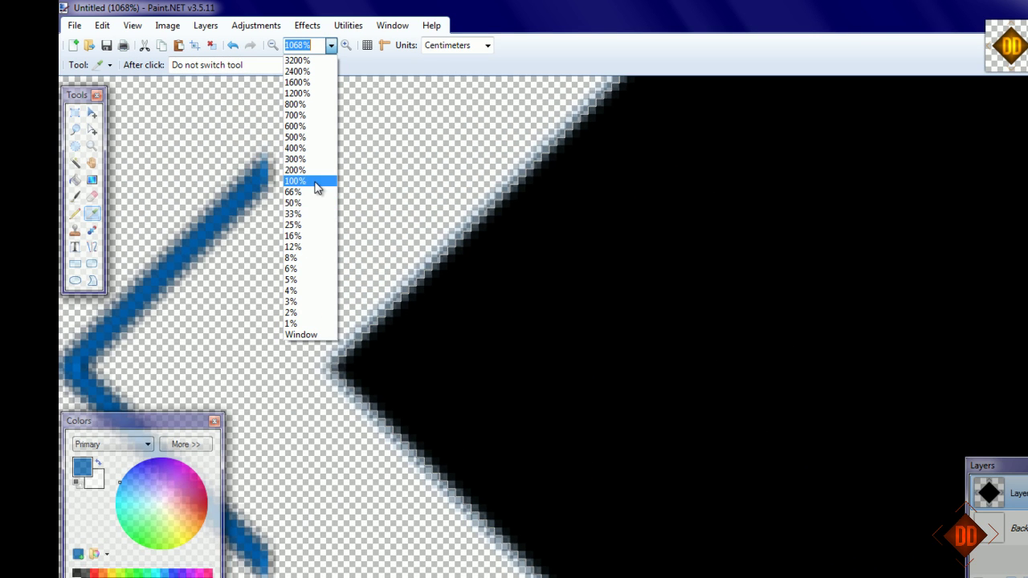
- View the image at 100% zoom and make black the secondary colour
{"action": "left_click", "coordinate": [295, 181]}
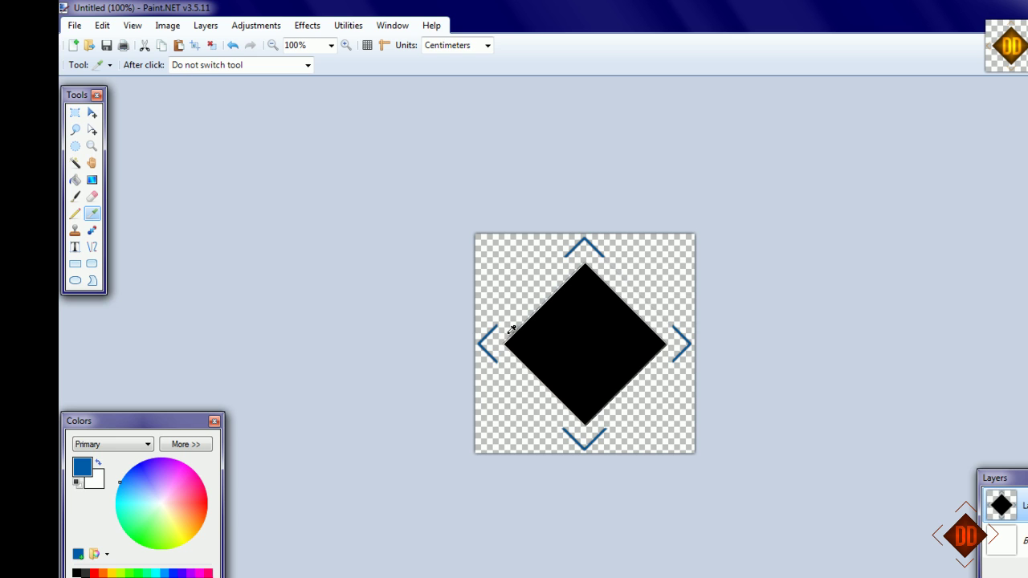
{"action": "left_click", "coordinate": [91, 485]}
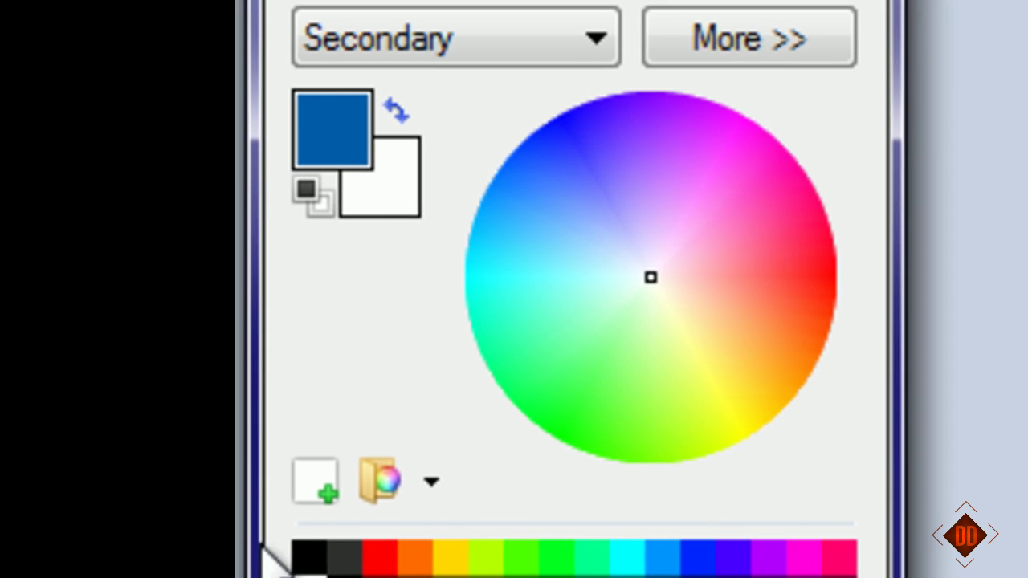
{"action": "right_click", "coordinate": [297, 562]}
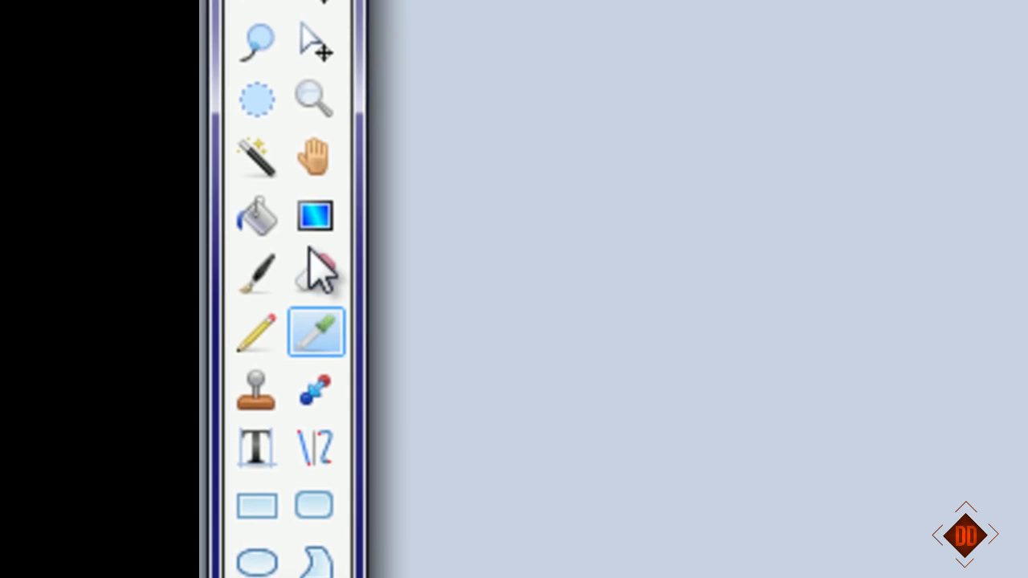
- Fill the diamond with a Diamond-mode gradient from its centre, deselect, and add empty Layer 3
{"action": "left_click", "coordinate": [321, 94]}
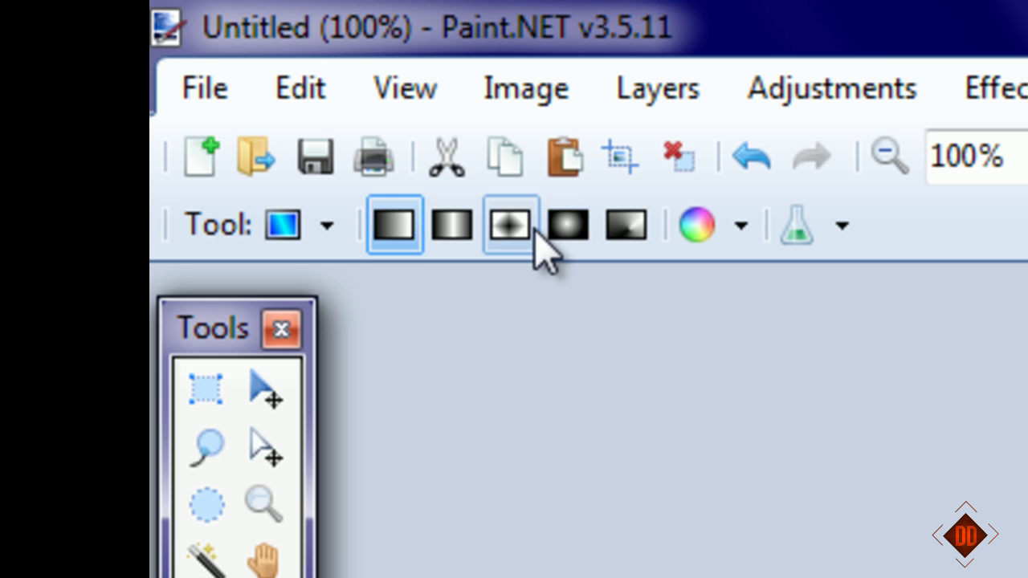
{"action": "left_click", "coordinate": [526, 110]}
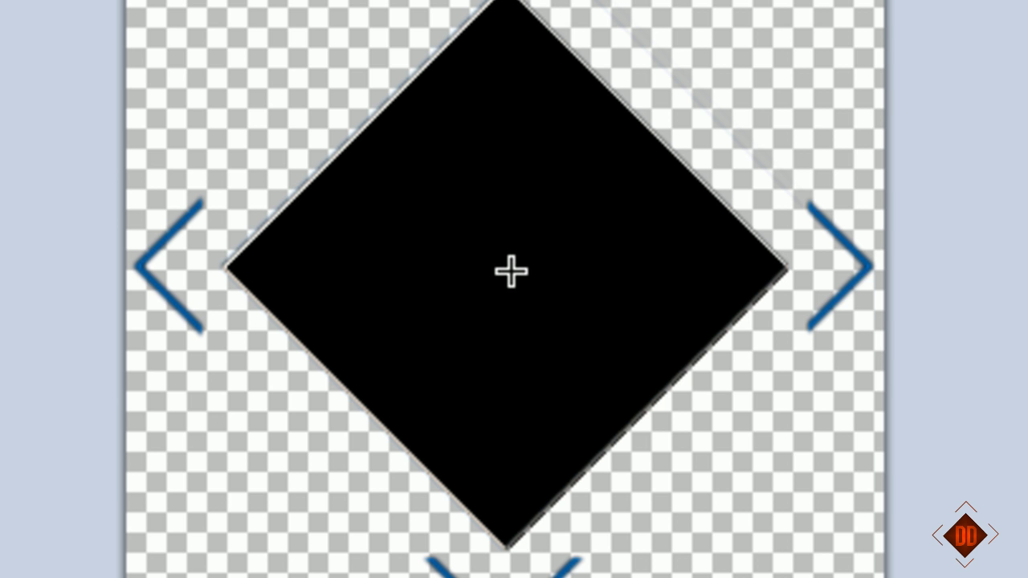
{"action": "left_click_drag", "start_coordinate": [506, 271], "coordinate": [506, 572]}
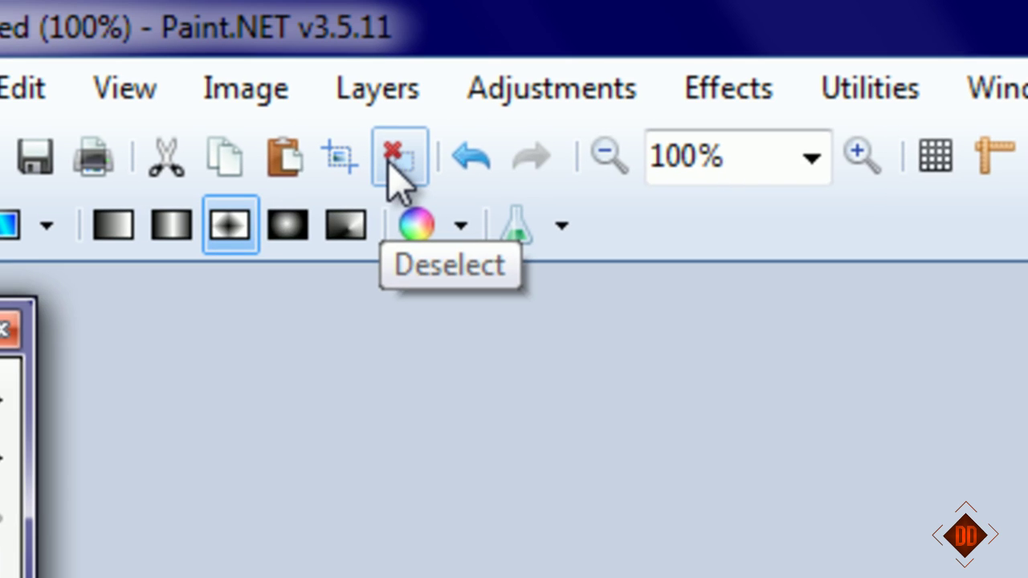
{"action": "left_click", "coordinate": [393, 161]}
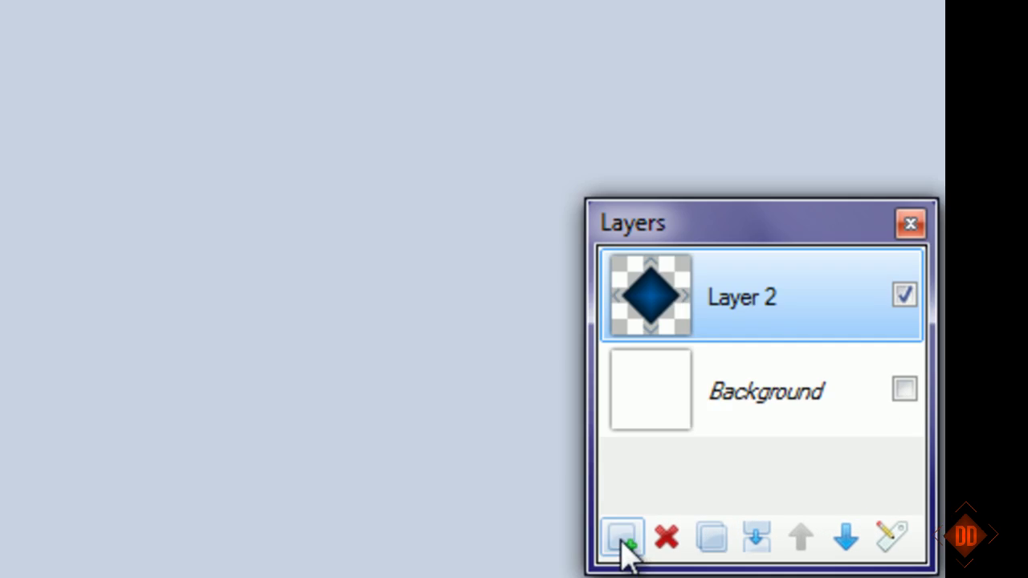
{"action": "left_click", "coordinate": [856, 570]}
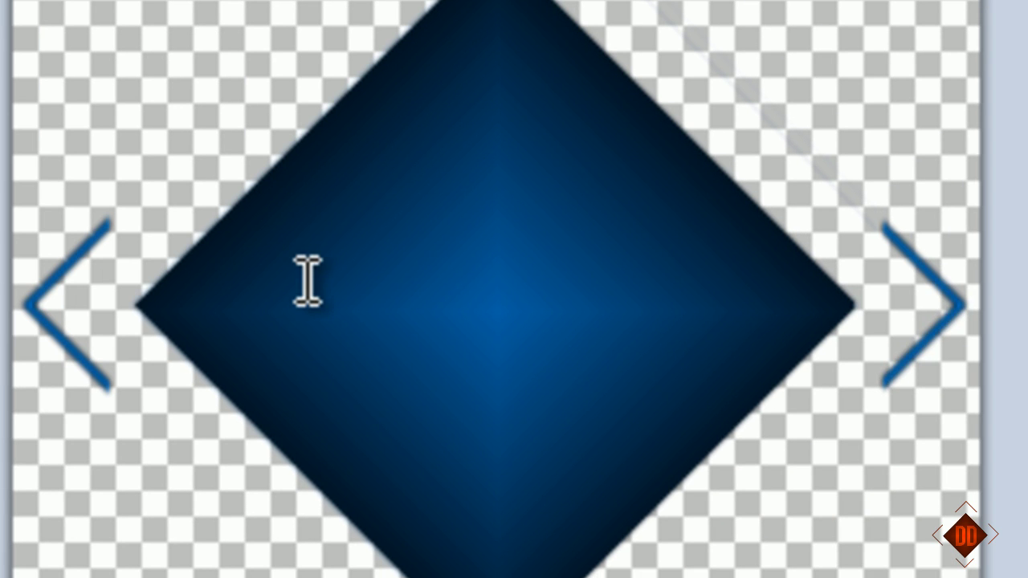
- Type DD on the diamond with the Text tool at size 84
{"action": "left_click", "coordinate": [305, 280]}
{"action": "left_click_drag", "start_coordinate": [338, 345], "coordinate": [349, 359]}
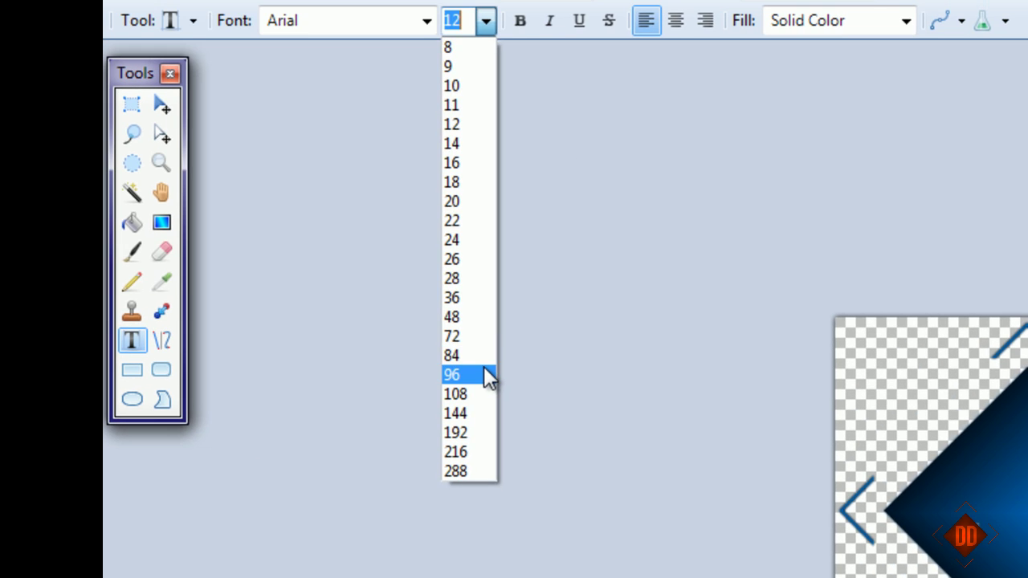
{"action": "left_click", "coordinate": [484, 367]}
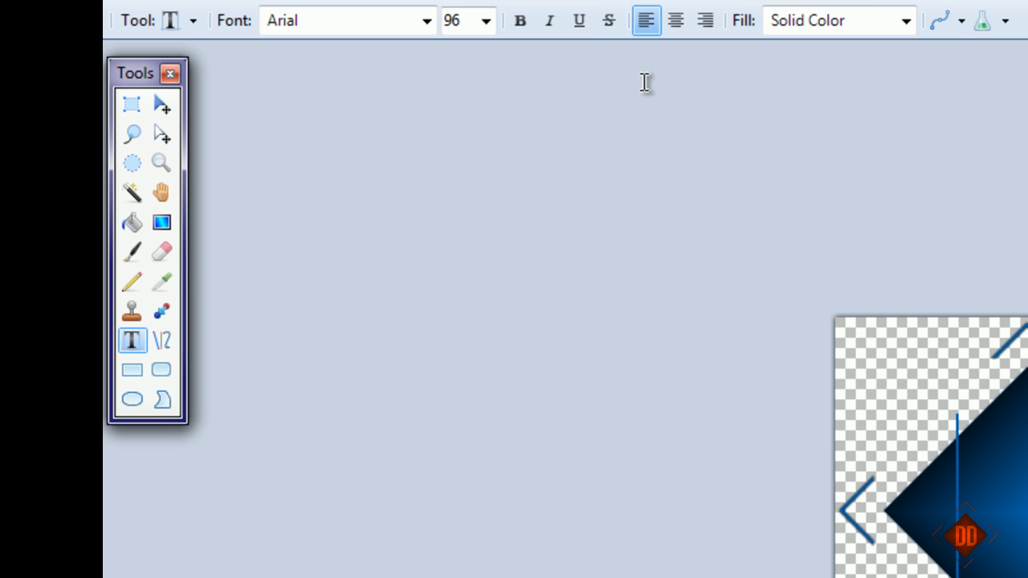
{"action": "type", "text": "D"}
{"action": "left_click", "coordinate": [486, 20]}
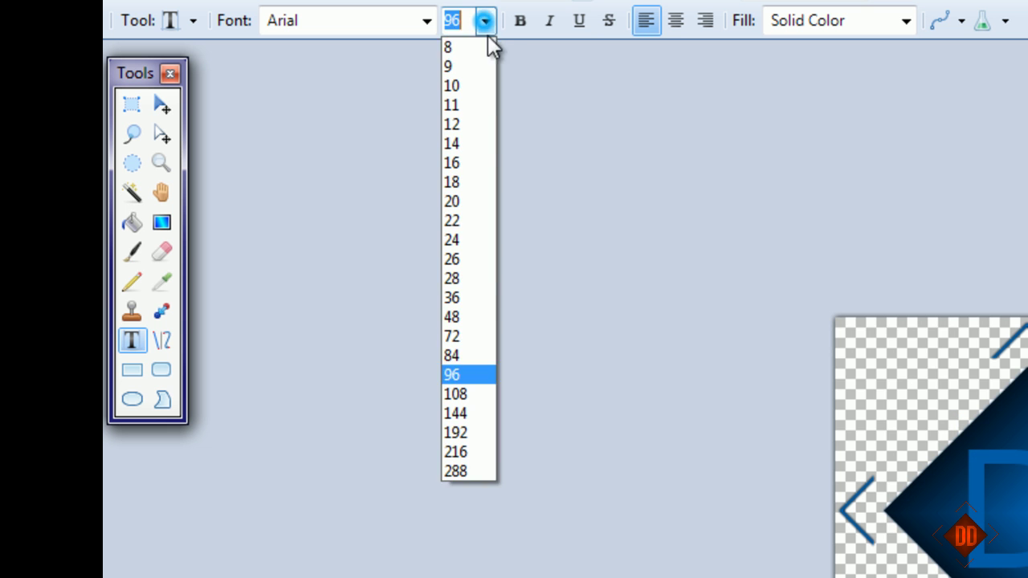
{"action": "left_click", "coordinate": [473, 359]}
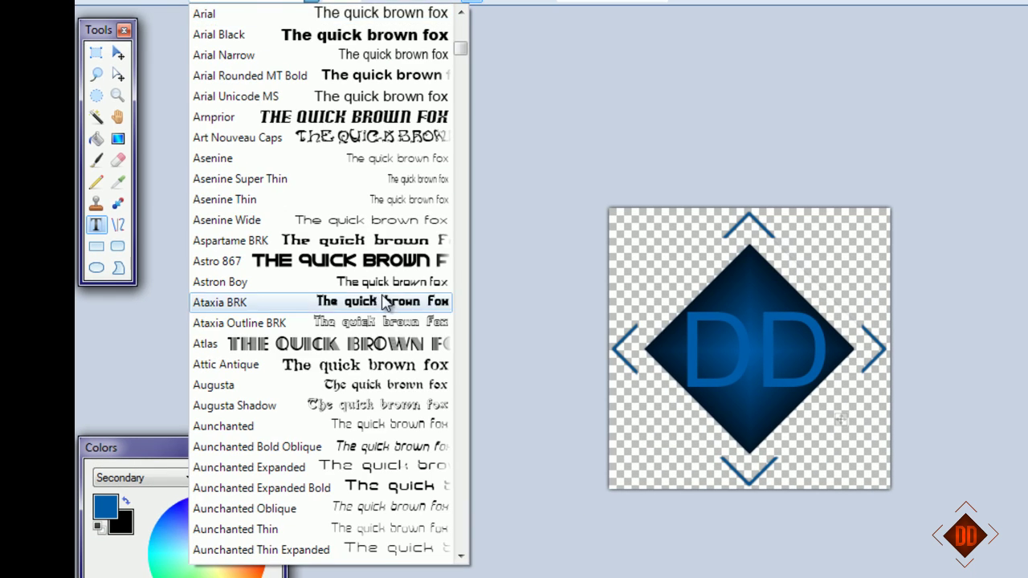
- Set the DD text in BadaBoom BB and make white the secondary colour
{"action": "scroll", "coordinate": [321, 271], "scroll_direction": "down", "scroll_amount": 5}
{"action": "scroll", "coordinate": [321, 271], "scroll_direction": "down", "scroll_amount": 1}
{"action": "left_click", "coordinate": [437, 239]}
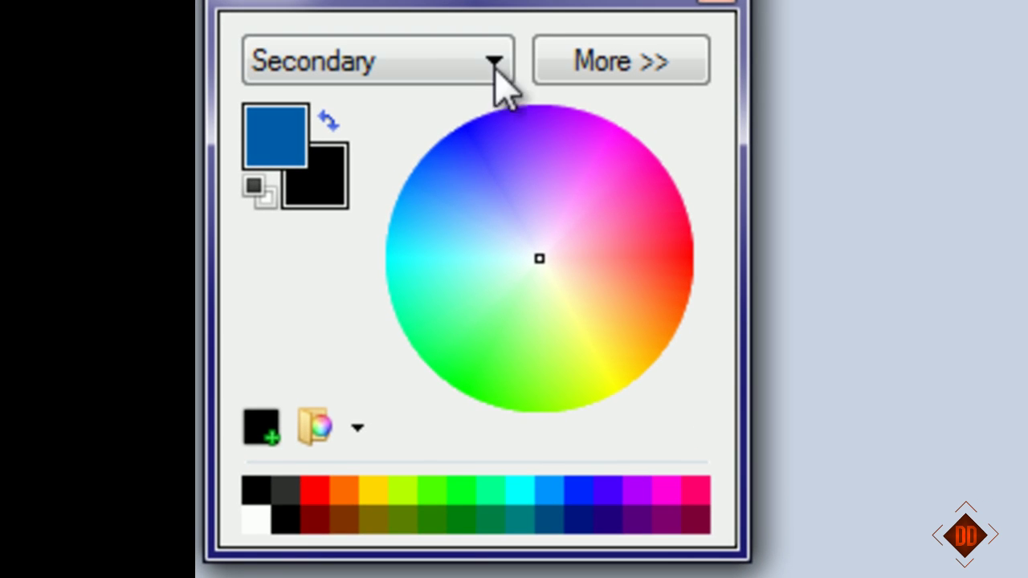
{"action": "left_click", "coordinate": [281, 492]}
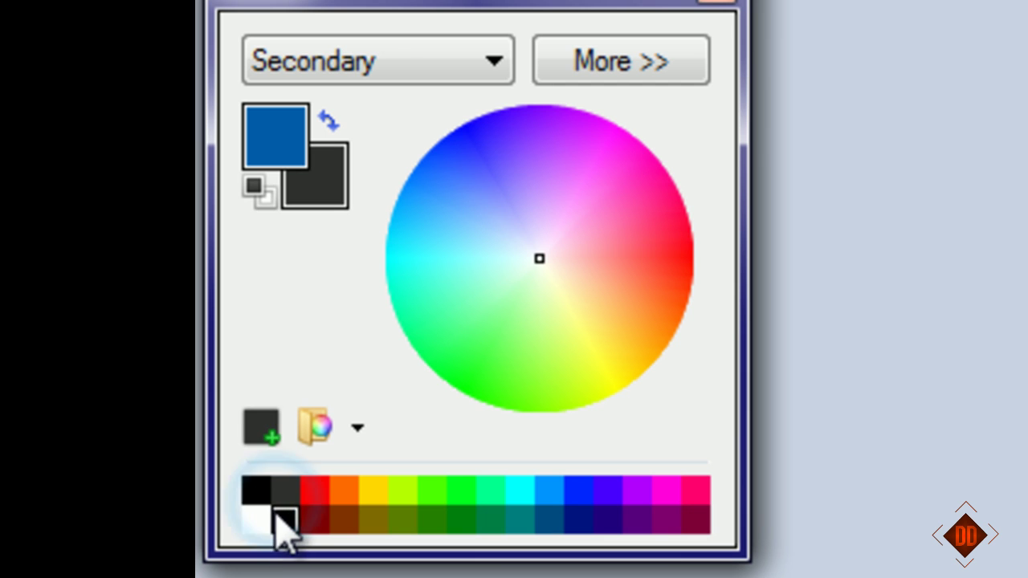
{"action": "left_click", "coordinate": [282, 520]}
{"action": "left_click", "coordinate": [257, 521]}
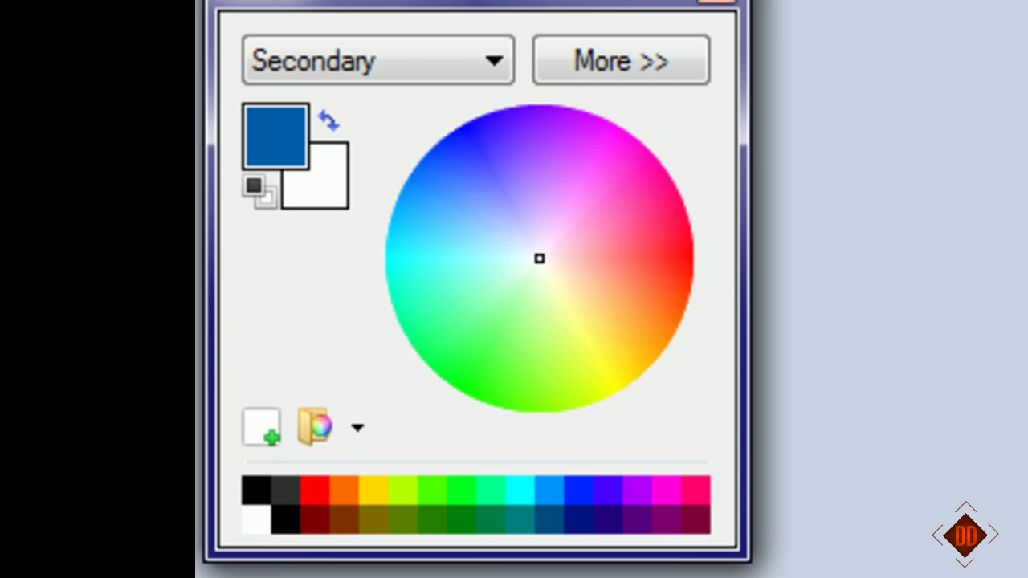
- Try the condensed Bebas font on the DD lettering
{"action": "left_click", "coordinate": [274, 137]}
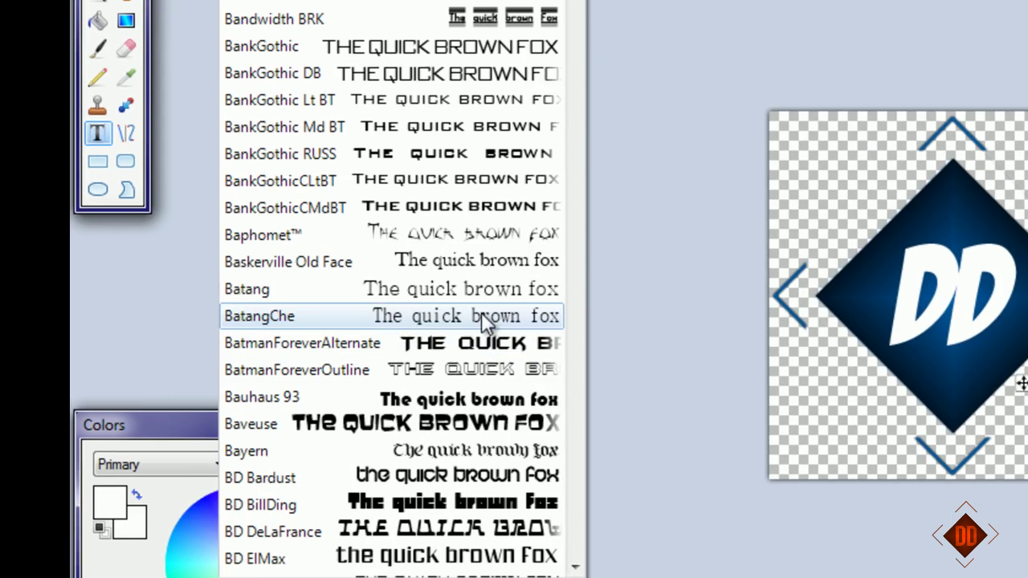
{"action": "scroll", "coordinate": [522, 241], "scroll_direction": "down", "scroll_amount": 4}
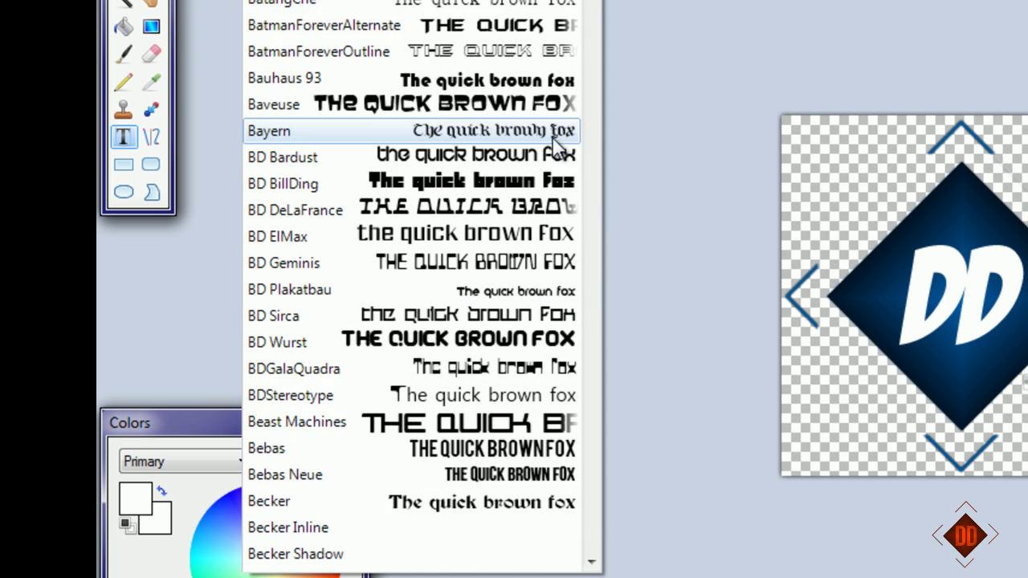
{"action": "scroll", "coordinate": [553, 209], "scroll_direction": "down", "scroll_amount": 4}
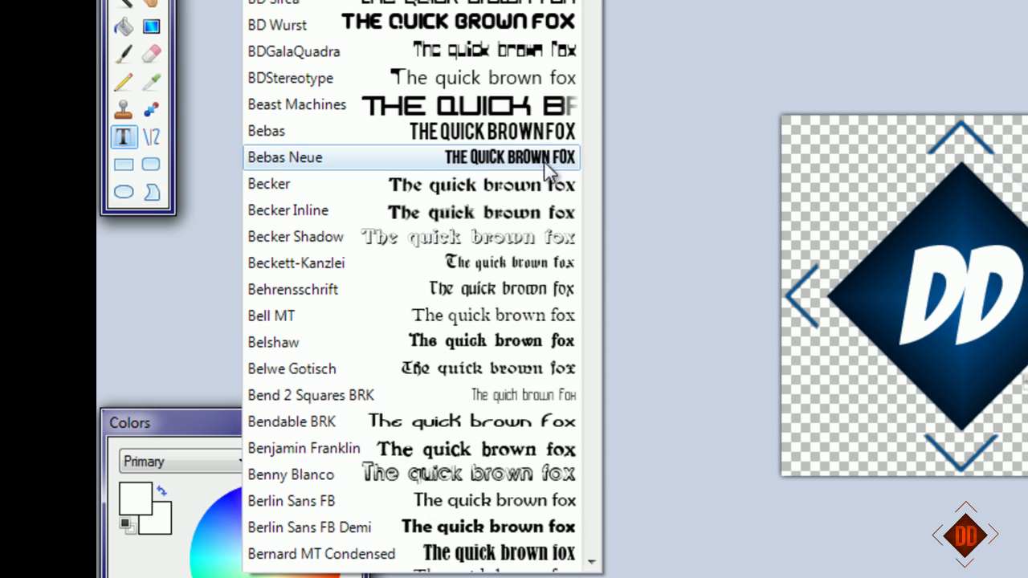
{"action": "left_click", "coordinate": [522, 132]}
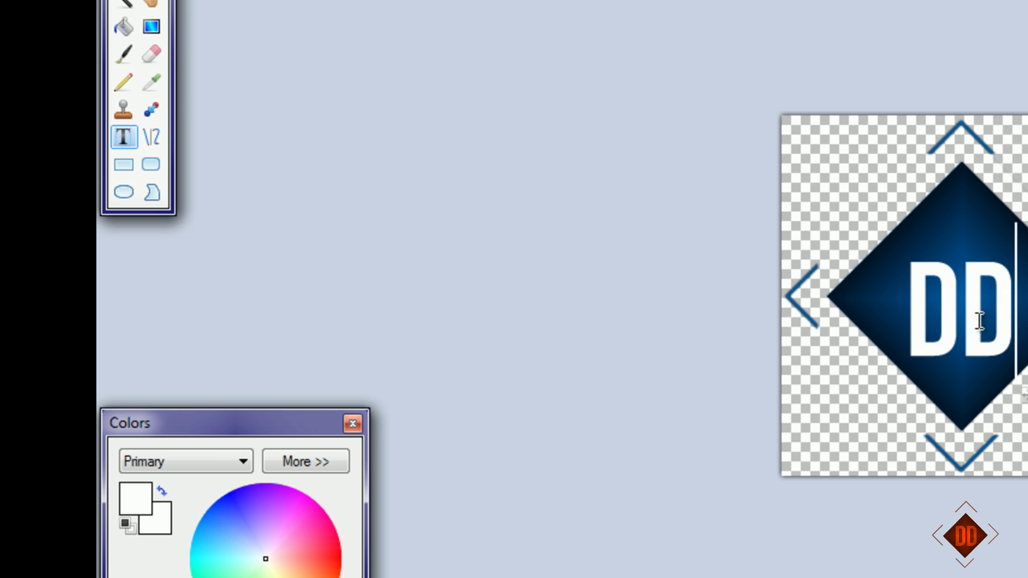
- Try BigNoodleTitling, then settle on the Bombing font for the DD text
{"action": "left_click", "coordinate": [522, 0]}
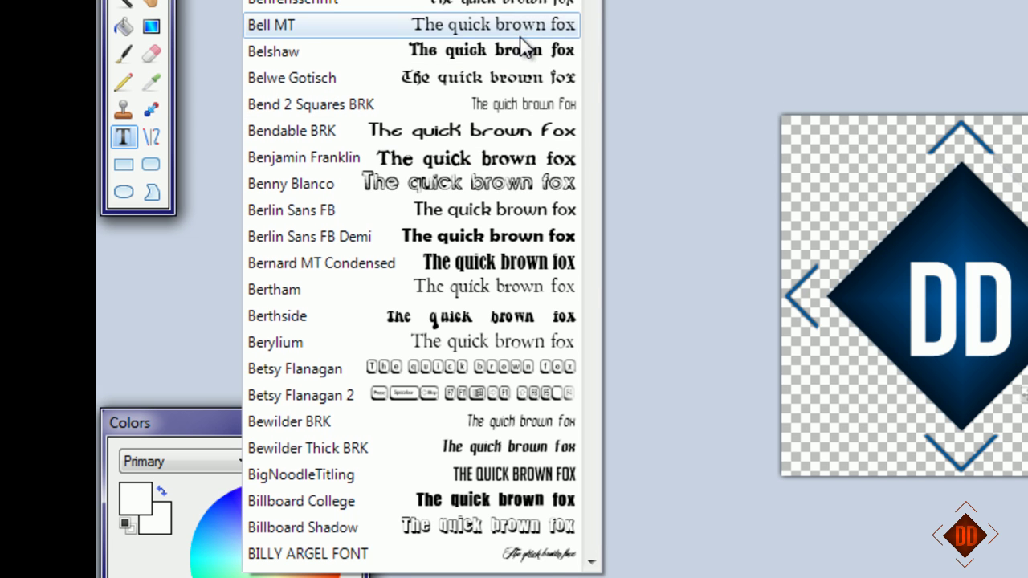
{"action": "scroll", "coordinate": [522, 48], "scroll_direction": "up", "scroll_amount": 1}
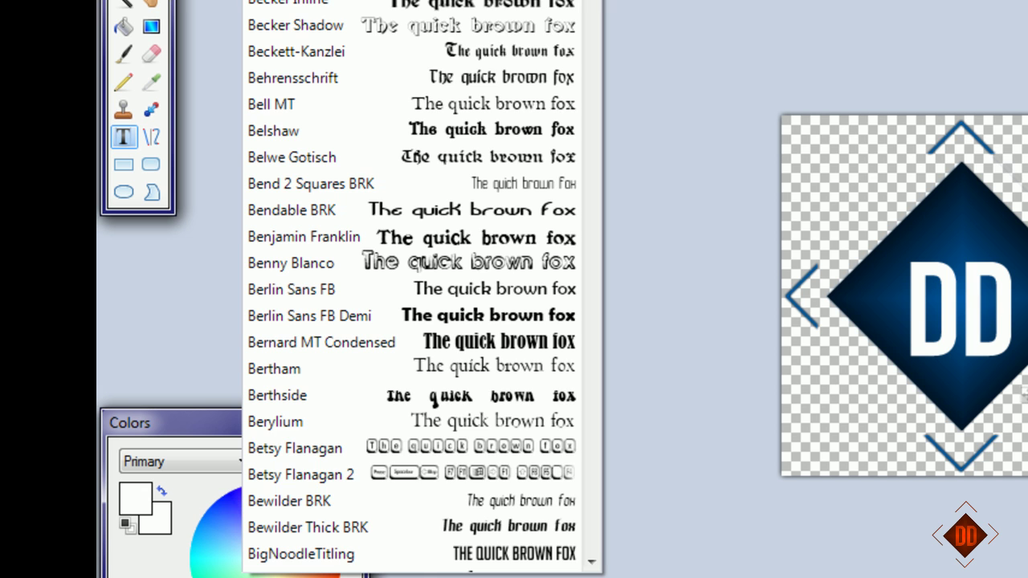
{"action": "scroll", "coordinate": [550, 122], "scroll_direction": "up", "scroll_amount": 2}
{"action": "scroll", "coordinate": [522, 161], "scroll_direction": "down", "scroll_amount": 3}
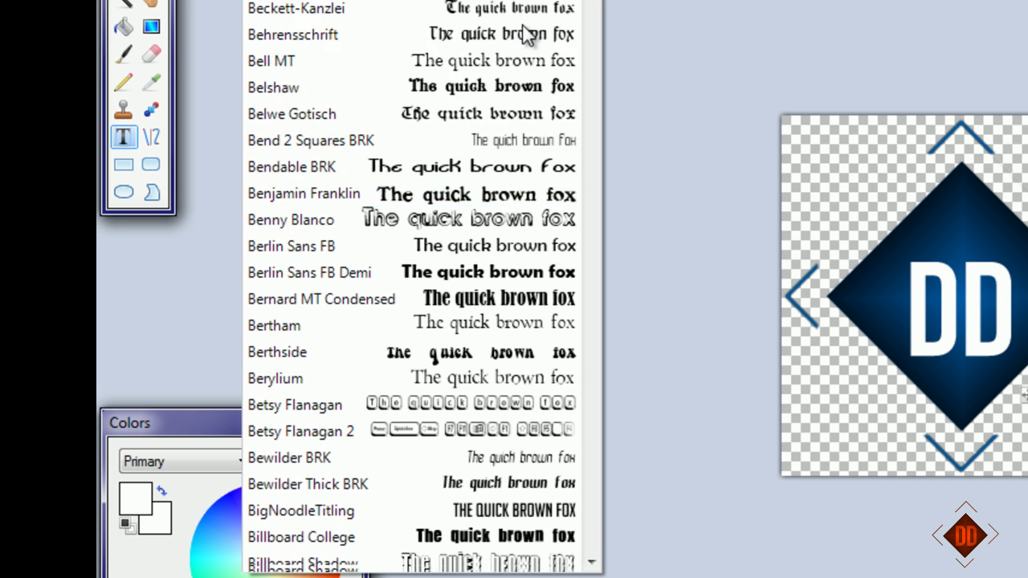
{"action": "scroll", "coordinate": [517, 354], "scroll_direction": "down", "scroll_amount": 2}
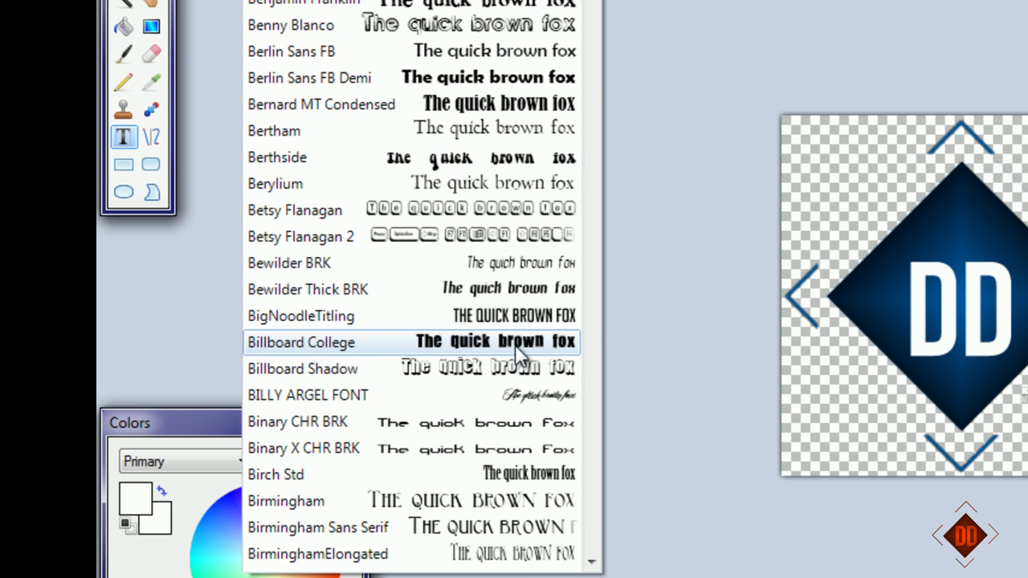
{"action": "left_click", "coordinate": [518, 318]}
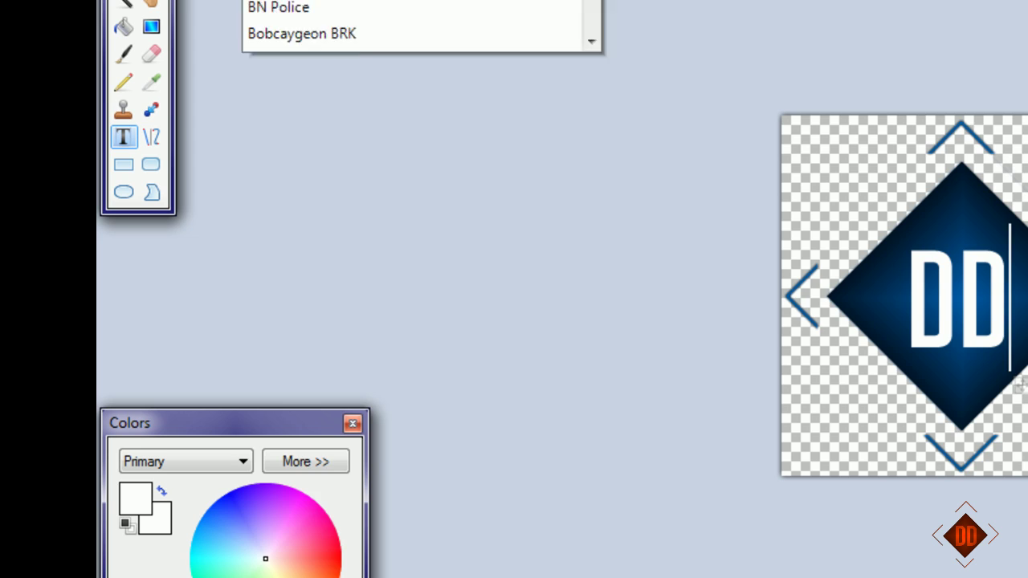
{"action": "scroll", "coordinate": [482, 317], "scroll_direction": "down", "scroll_amount": 5}
{"action": "scroll", "coordinate": [502, 326], "scroll_direction": "down", "scroll_amount": 3}
{"action": "scroll", "coordinate": [510, 140], "scroll_direction": "up", "scroll_amount": 1}
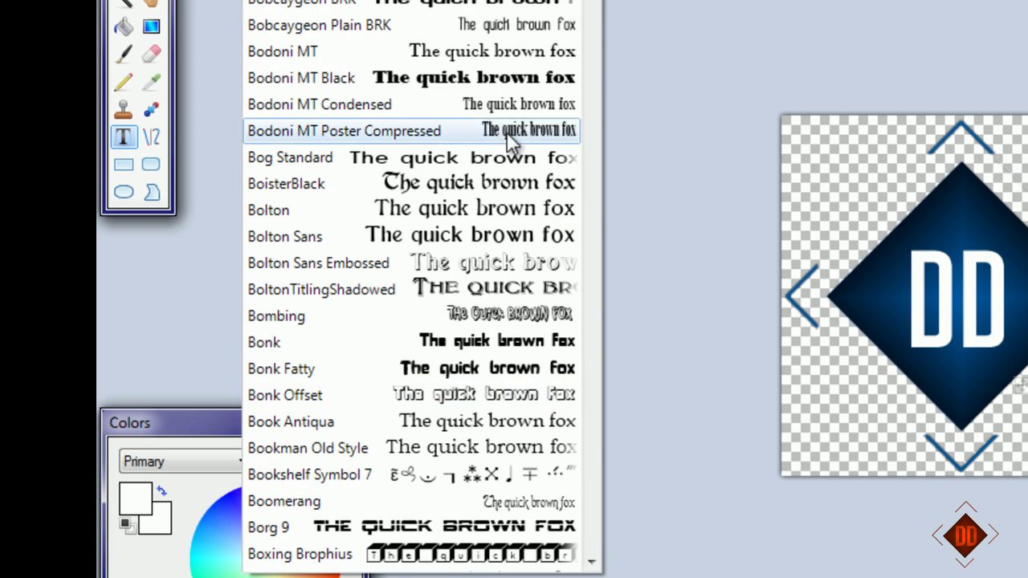
{"action": "scroll", "coordinate": [509, 140], "scroll_direction": "up", "scroll_amount": 3}
{"action": "scroll", "coordinate": [459, 108], "scroll_direction": "down", "scroll_amount": 7}
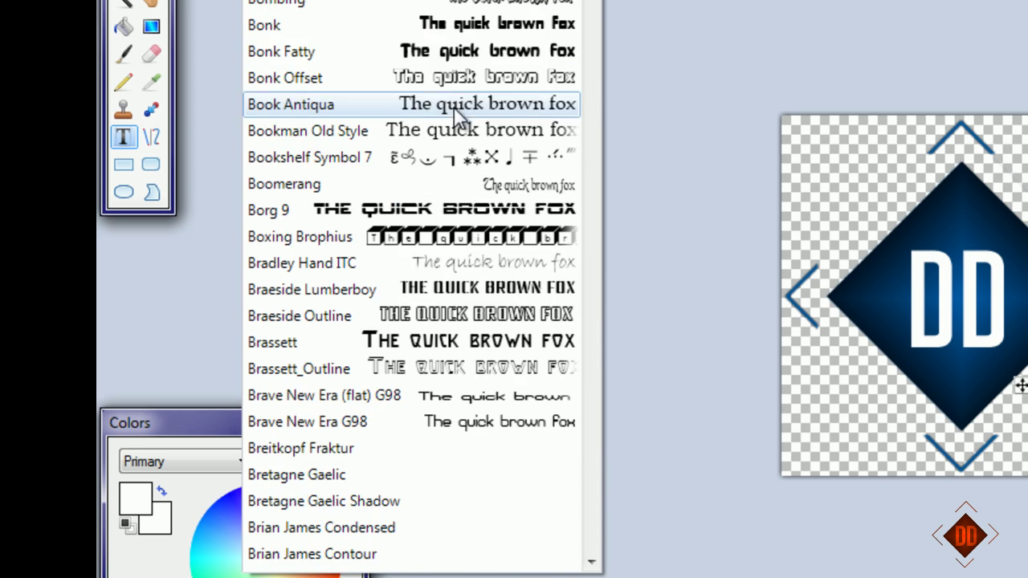
{"action": "left_click", "coordinate": [470, 3]}
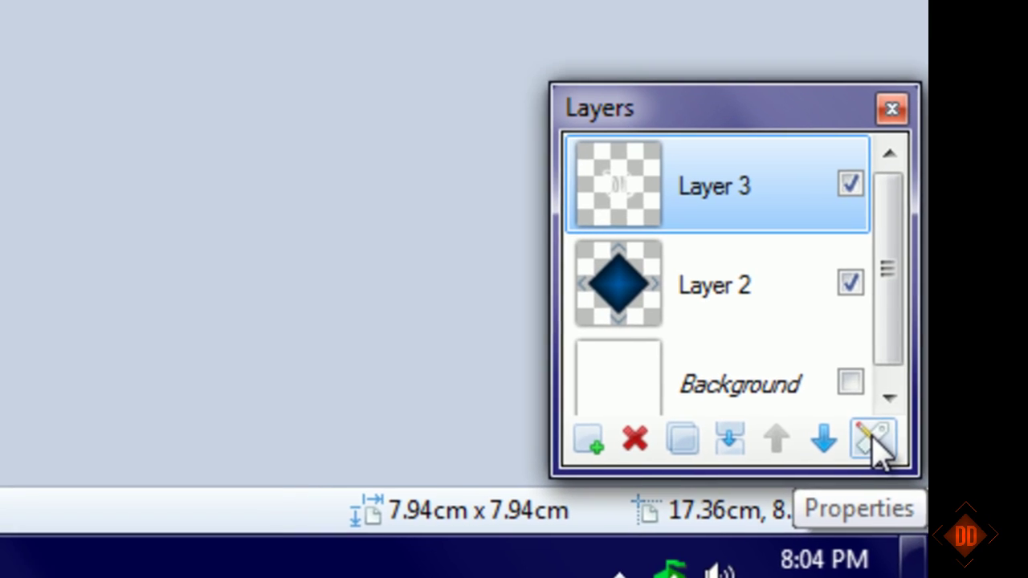
- Set Layer 3's blending mode to Overlay in Layer Properties
{"action": "left_click", "coordinate": [873, 439]}
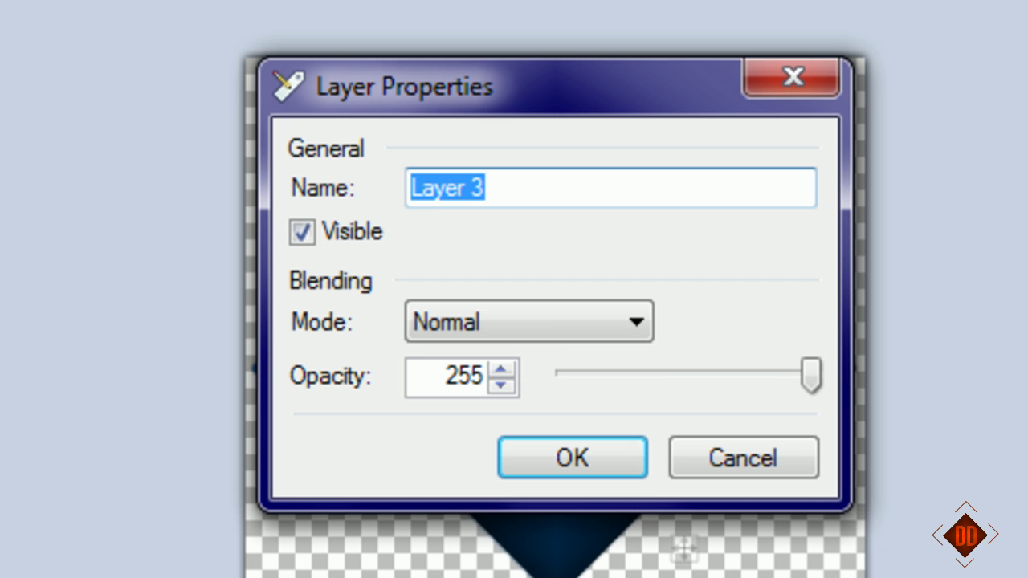
{"action": "left_click", "coordinate": [512, 321]}
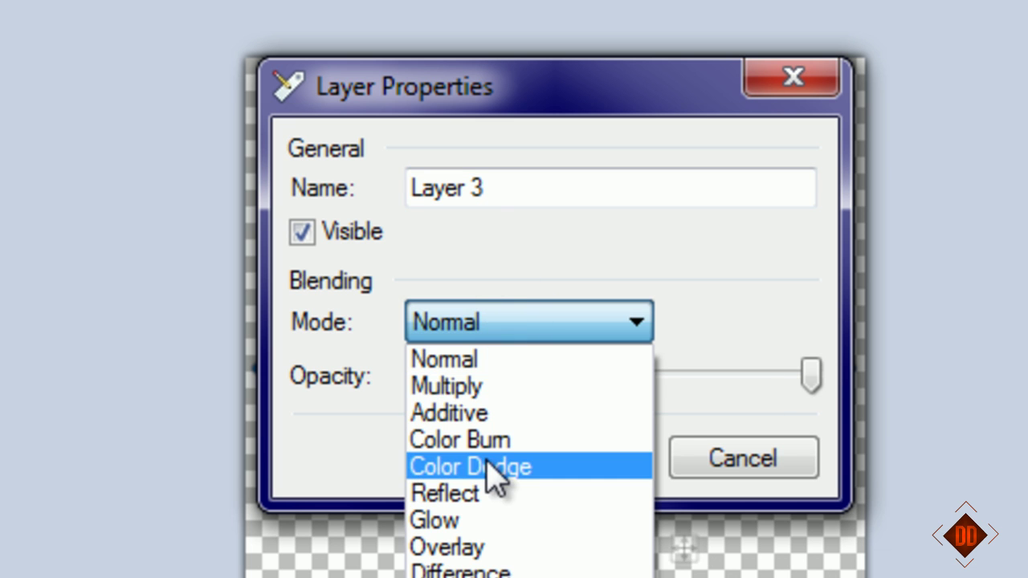
{"action": "left_click", "coordinate": [462, 546]}
{"action": "left_click_drag", "start_coordinate": [402, 97], "coordinate": [1027, 159]}
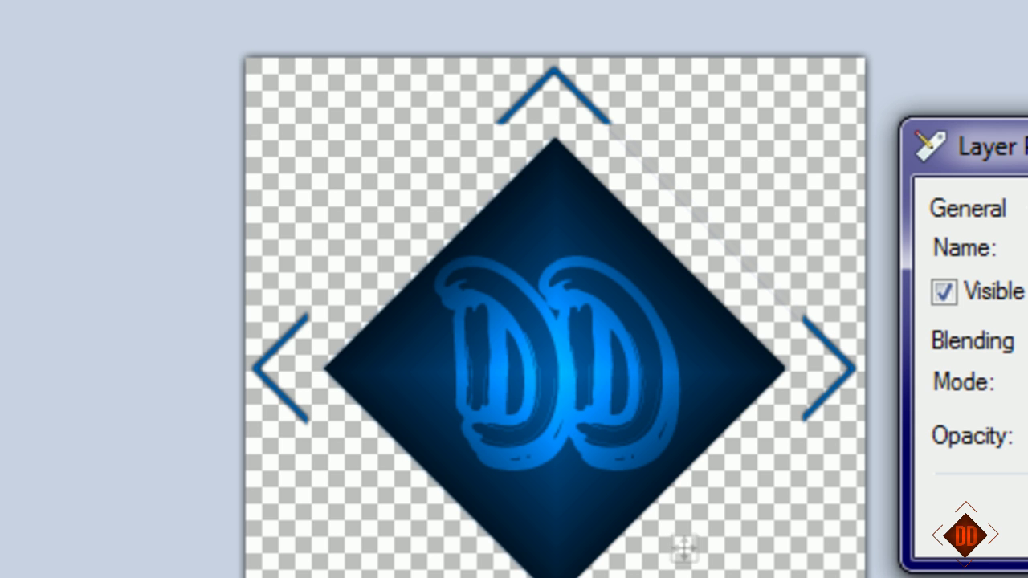
{"action": "key", "text": "Return"}
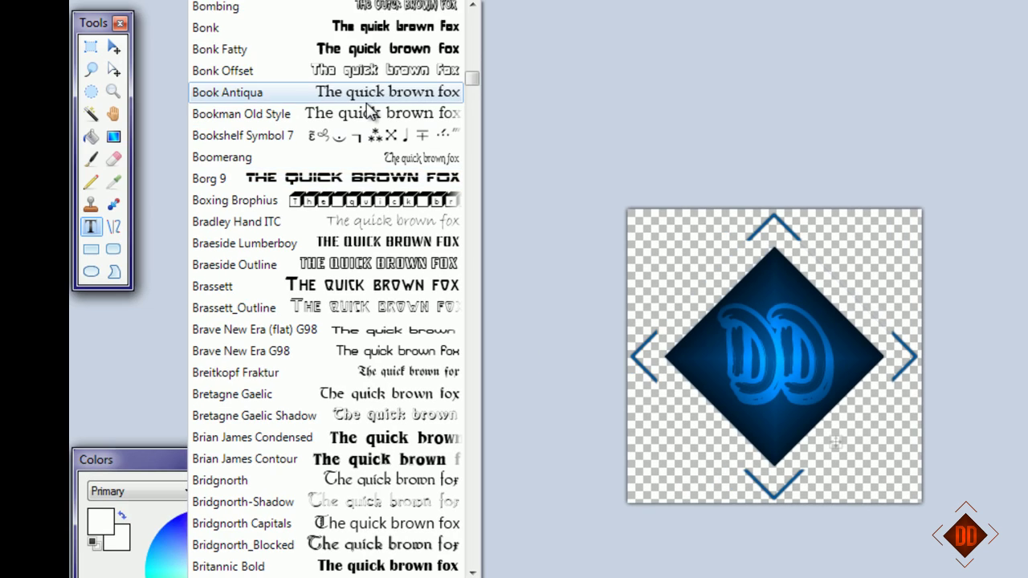
- Scroll through the font list and close it, keeping the current font
{"action": "scroll", "coordinate": [405, 116], "scroll_direction": "up", "scroll_amount": 2}
{"action": "scroll", "coordinate": [406, 265], "scroll_direction": "up", "scroll_amount": 15}
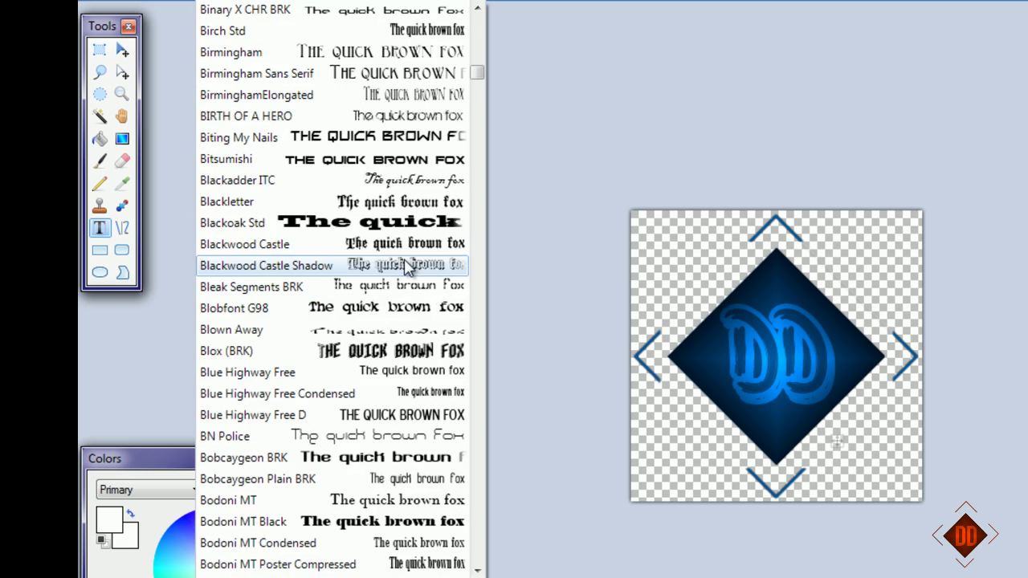
{"action": "scroll", "coordinate": [394, 265], "scroll_direction": "up", "scroll_amount": 7}
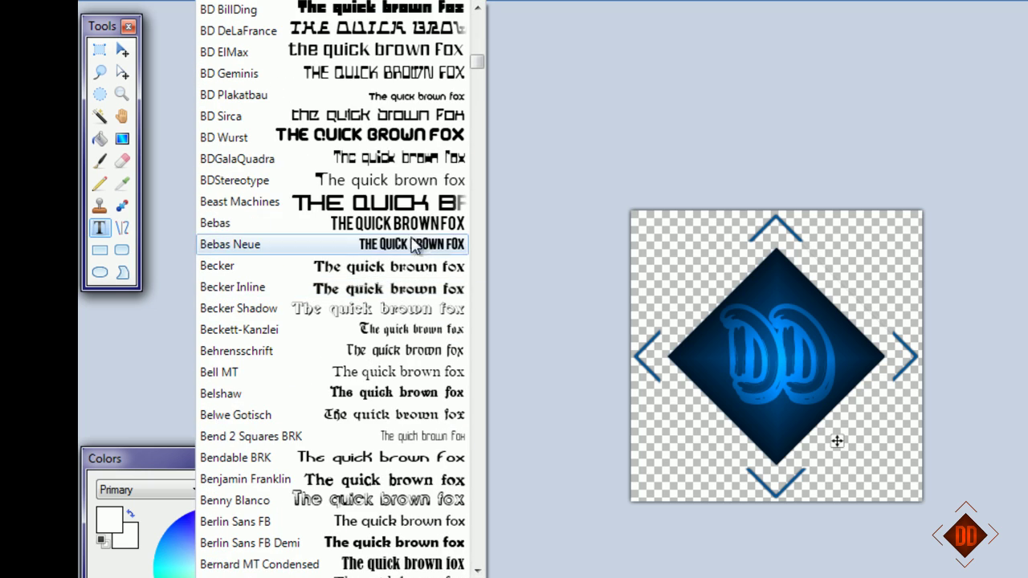
{"action": "left_click", "coordinate": [229, 9]}
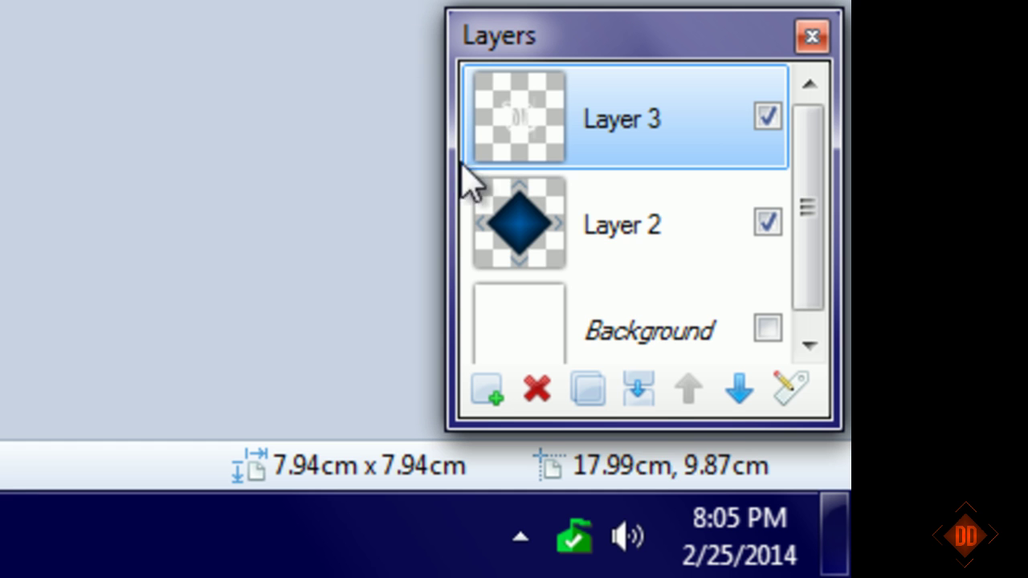
- Merge the text layer down and apply Hue / Saturation+ with hue -169 for amber-gold
{"action": "left_click", "coordinate": [642, 391]}
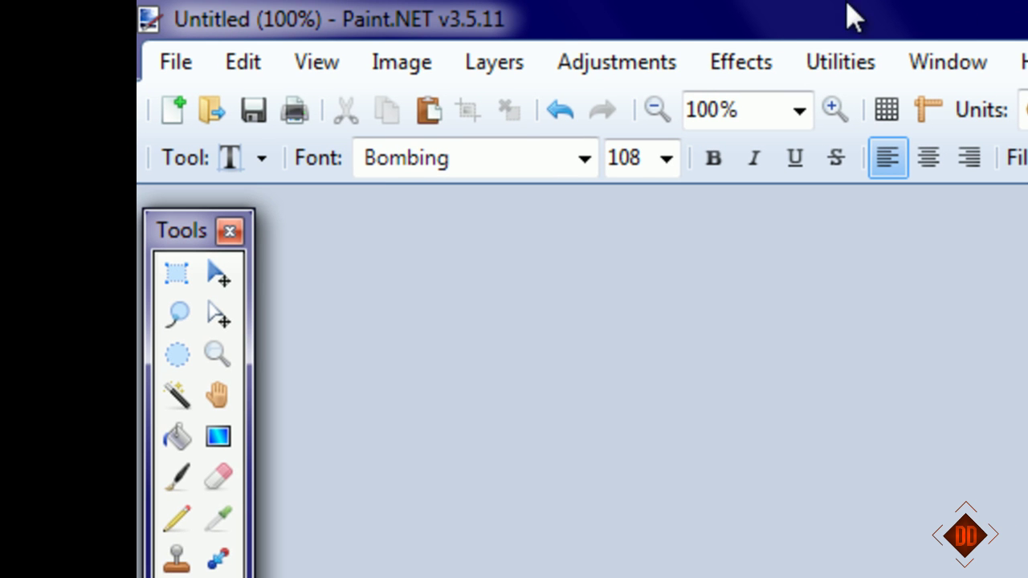
{"action": "left_click", "coordinate": [607, 64]}
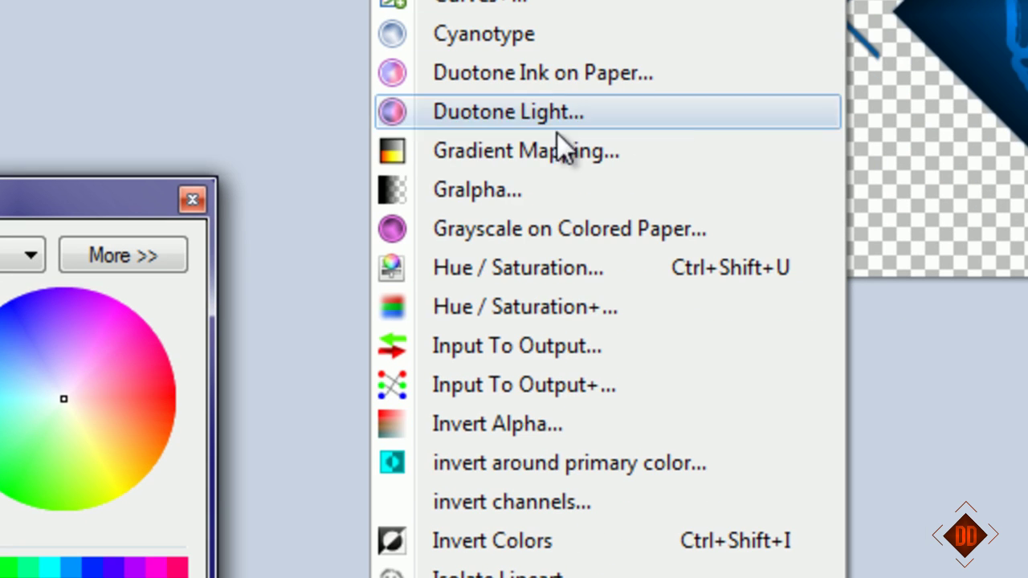
{"action": "left_click", "coordinate": [563, 304]}
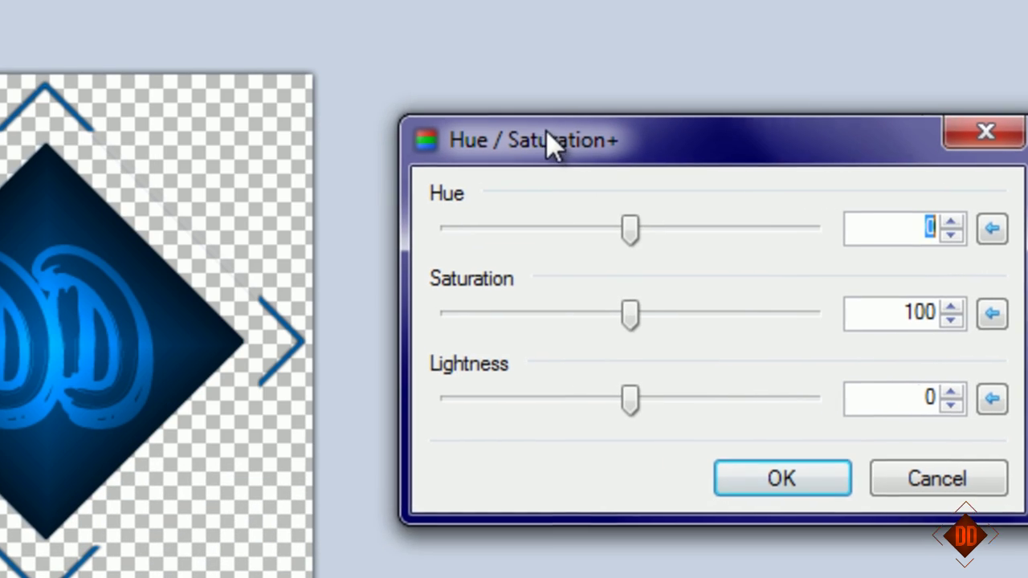
{"action": "left_click_drag", "start_coordinate": [546, 132], "coordinate": [549, 126]}
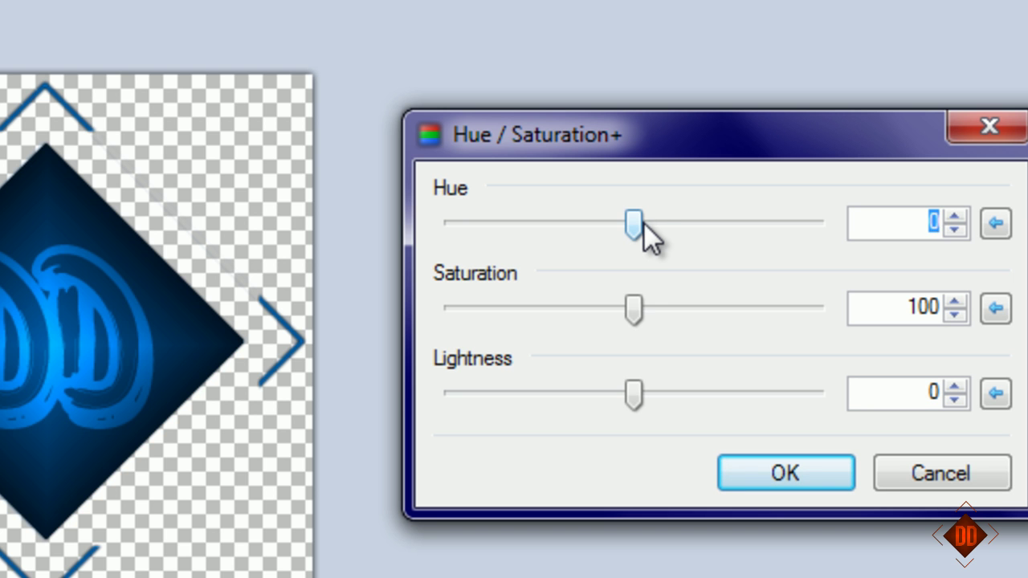
{"action": "left_click_drag", "start_coordinate": [643, 223], "coordinate": [473, 397]}
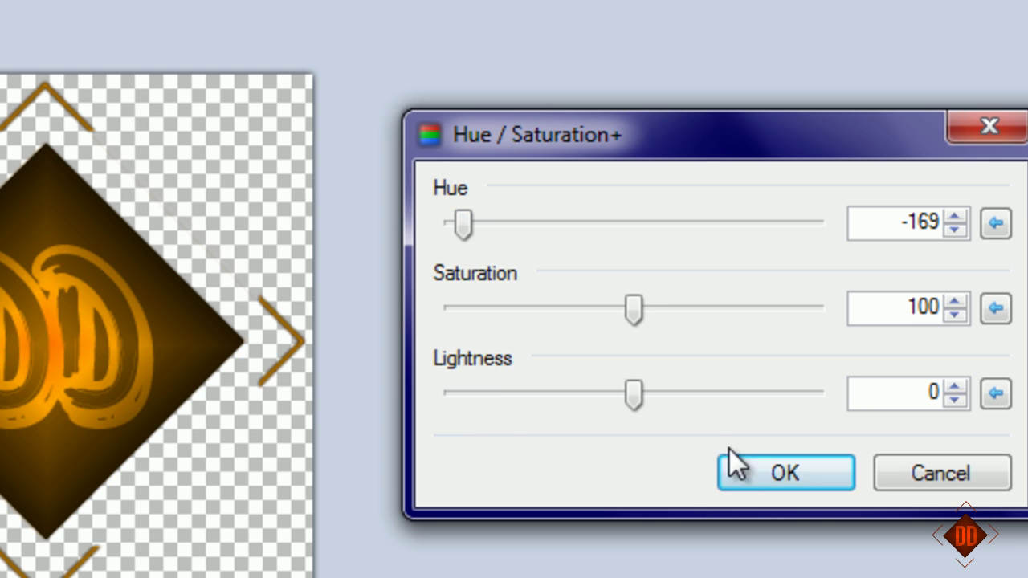
{"action": "left_click", "coordinate": [767, 475]}
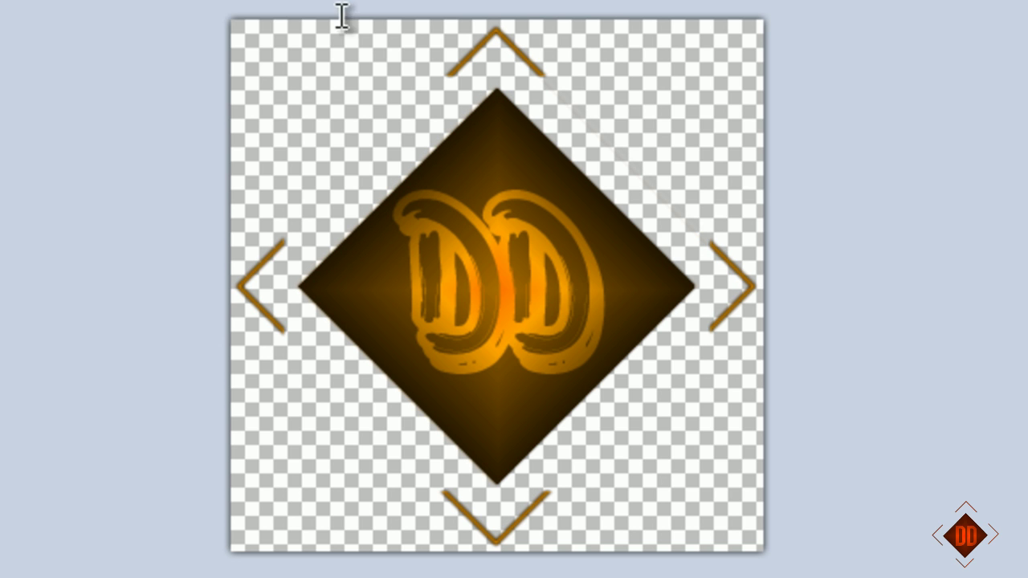
{"action": "left_click_drag", "start_coordinate": [270, 19], "coordinate": [509, 33]}
{"action": "left_click_drag", "start_coordinate": [231, 20], "coordinate": [653, 555]}
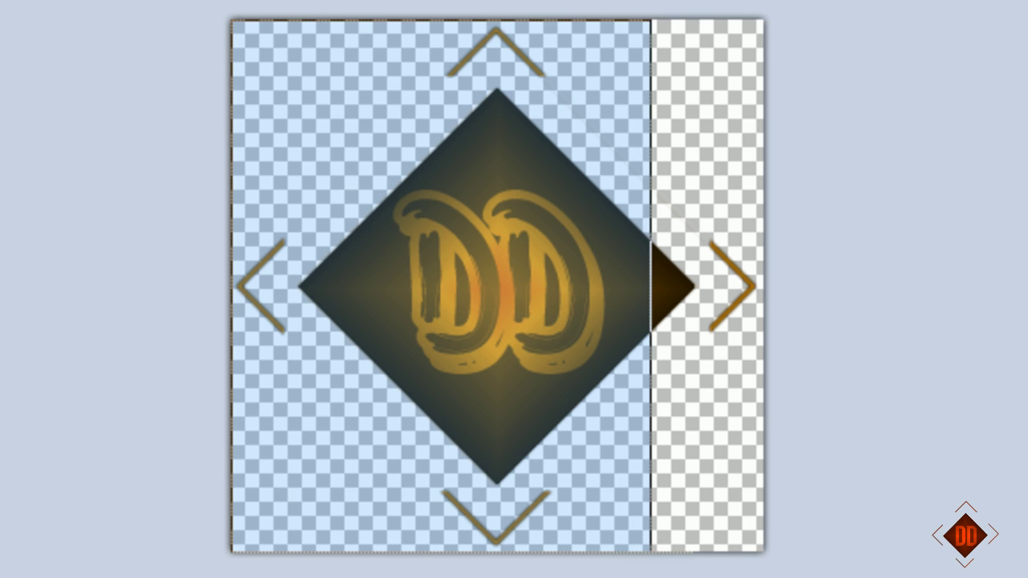
{"action": "left_click", "coordinate": [146, 146]}
{"action": "left_click_drag", "start_coordinate": [232, 20], "coordinate": [737, 362]}
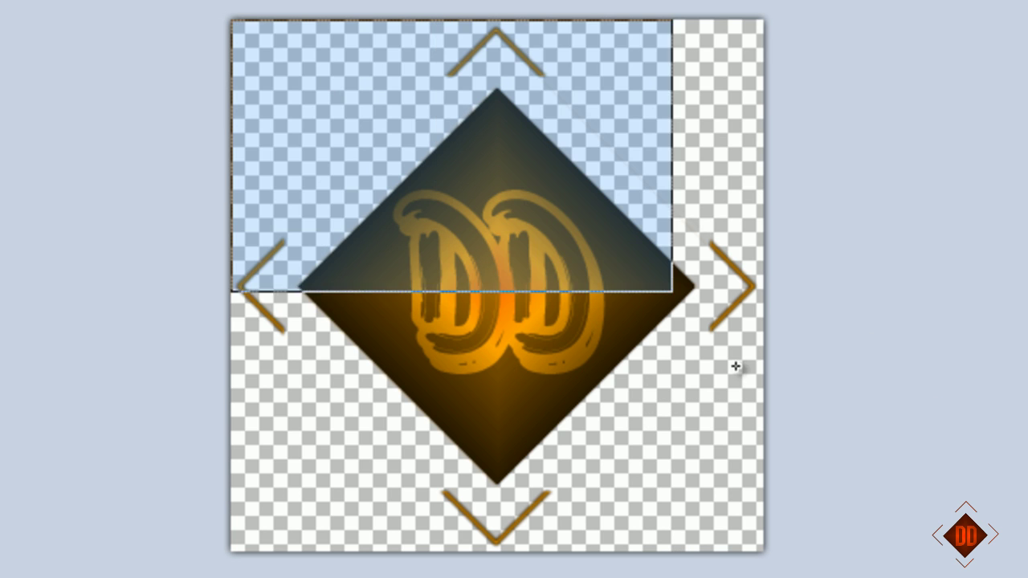
{"action": "left_click_drag", "start_coordinate": [231, 20], "coordinate": [484, 458]}
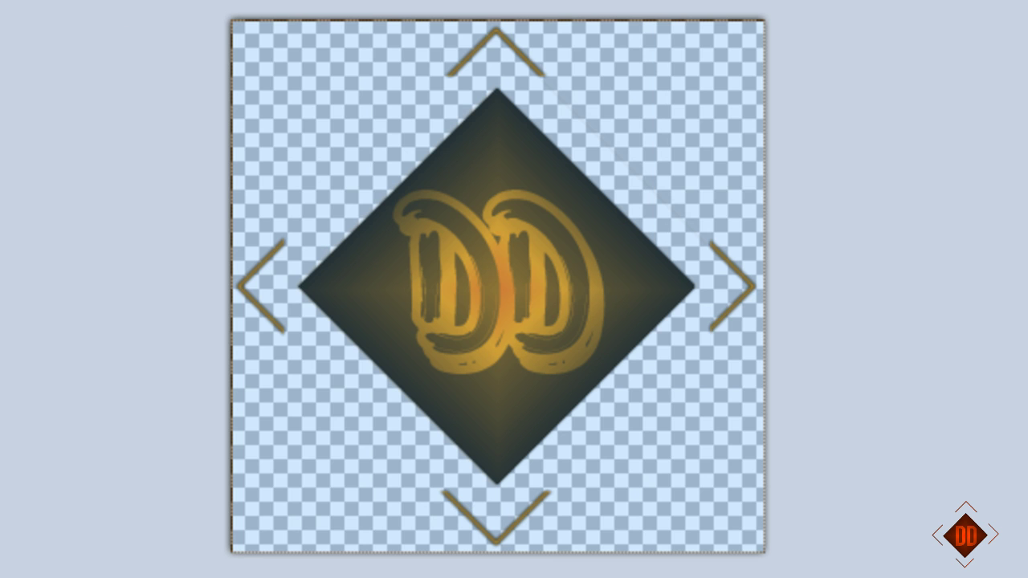
{"action": "left_click_drag", "start_coordinate": [232, 21], "coordinate": [642, 174]}
{"action": "left_click", "coordinate": [643, 175]}
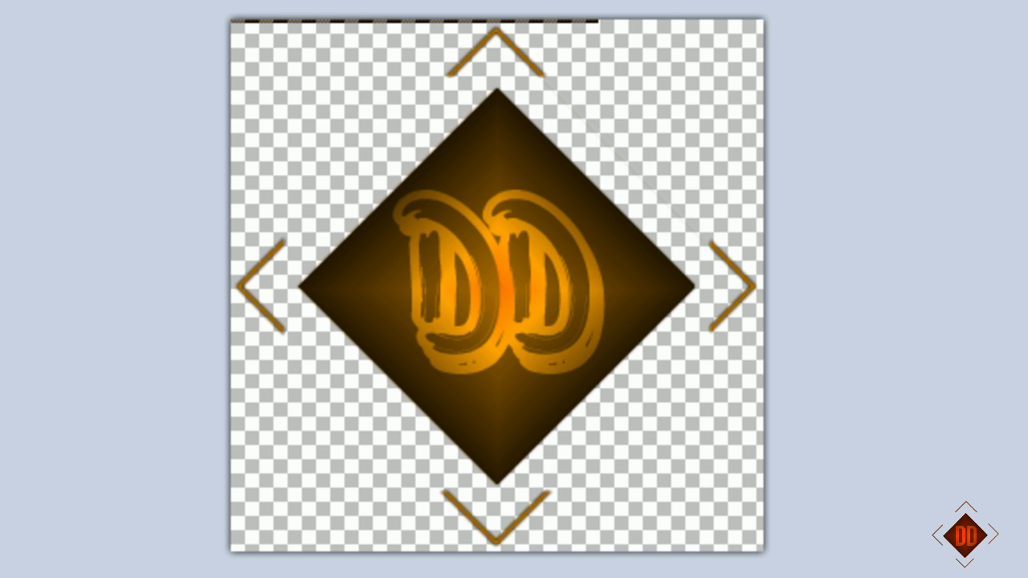
{"action": "key", "text": "ctrl+a"}
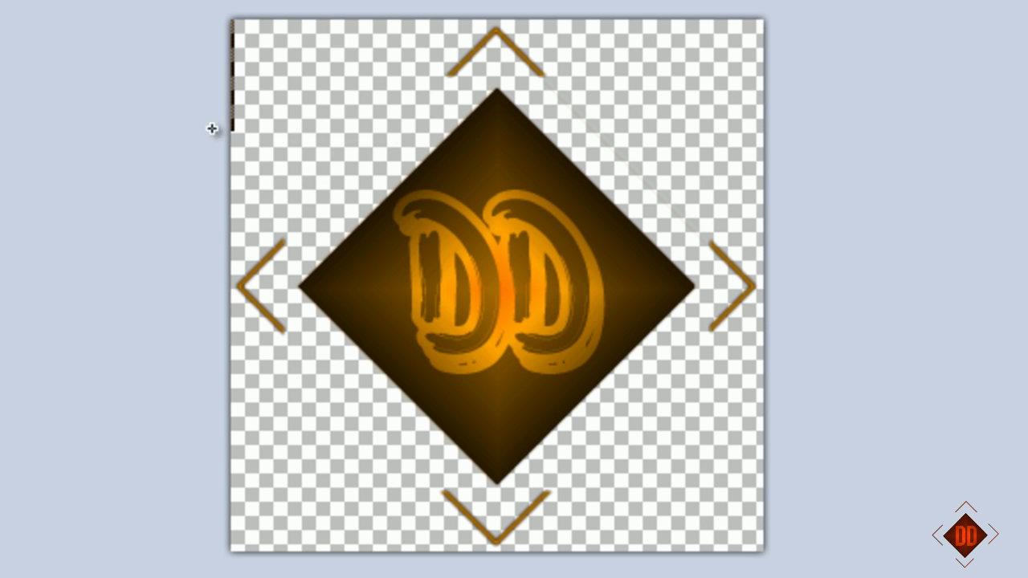
{"action": "left_click_drag", "start_coordinate": [211, 128], "coordinate": [139, 303]}
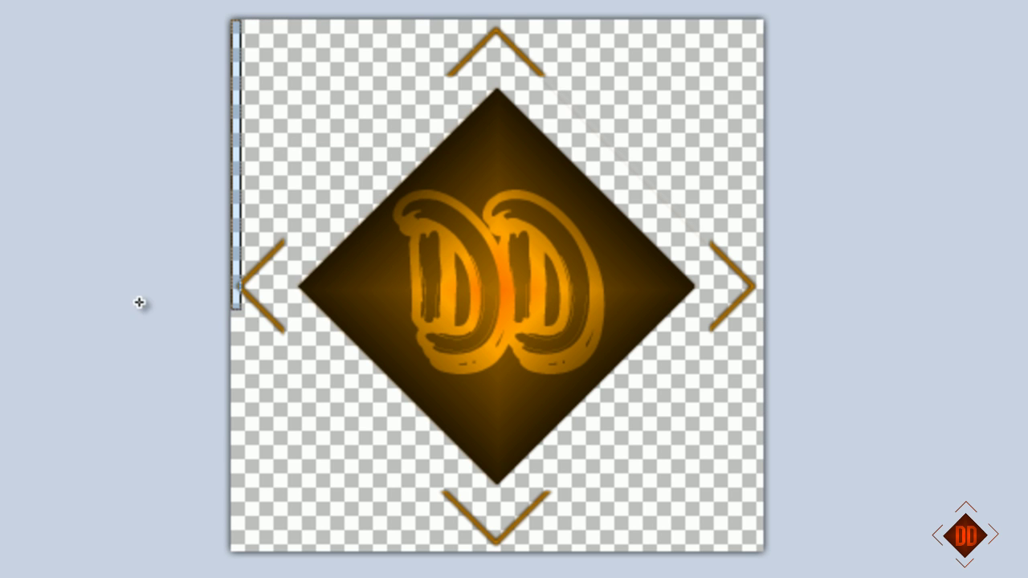
{"action": "left_click_drag", "start_coordinate": [217, 304], "coordinate": [126, 193]}
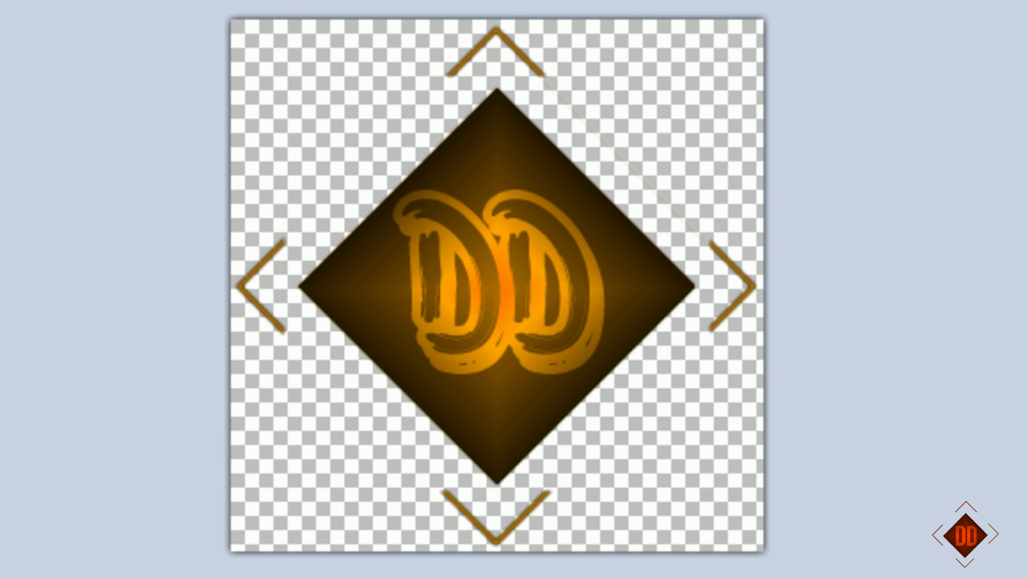